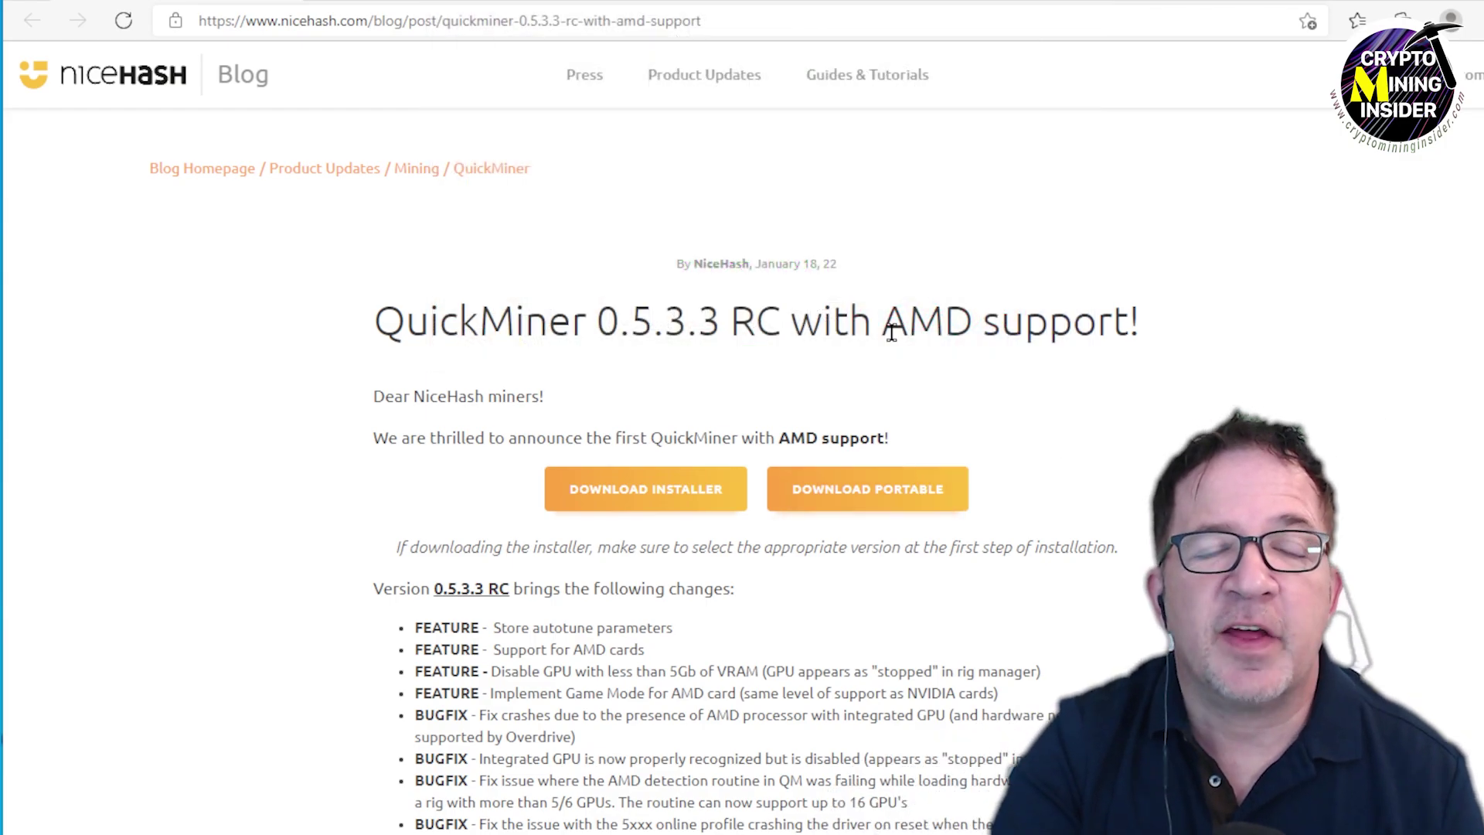
{"action": "left_click_drag", "start_coordinate": [880, 323], "coordinate": [1125, 338]}
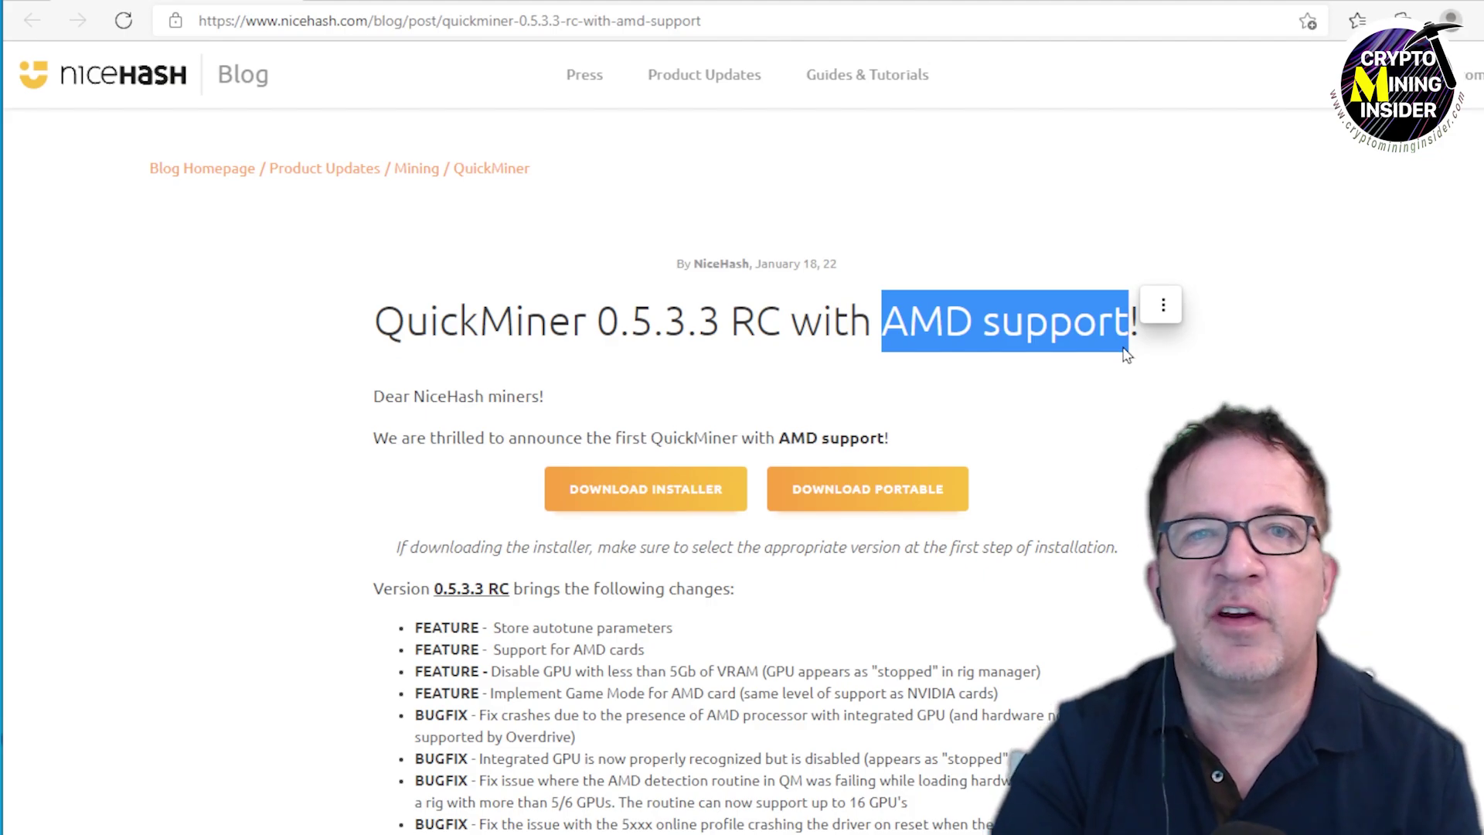
{"action": "left_click", "coordinate": [705, 323]}
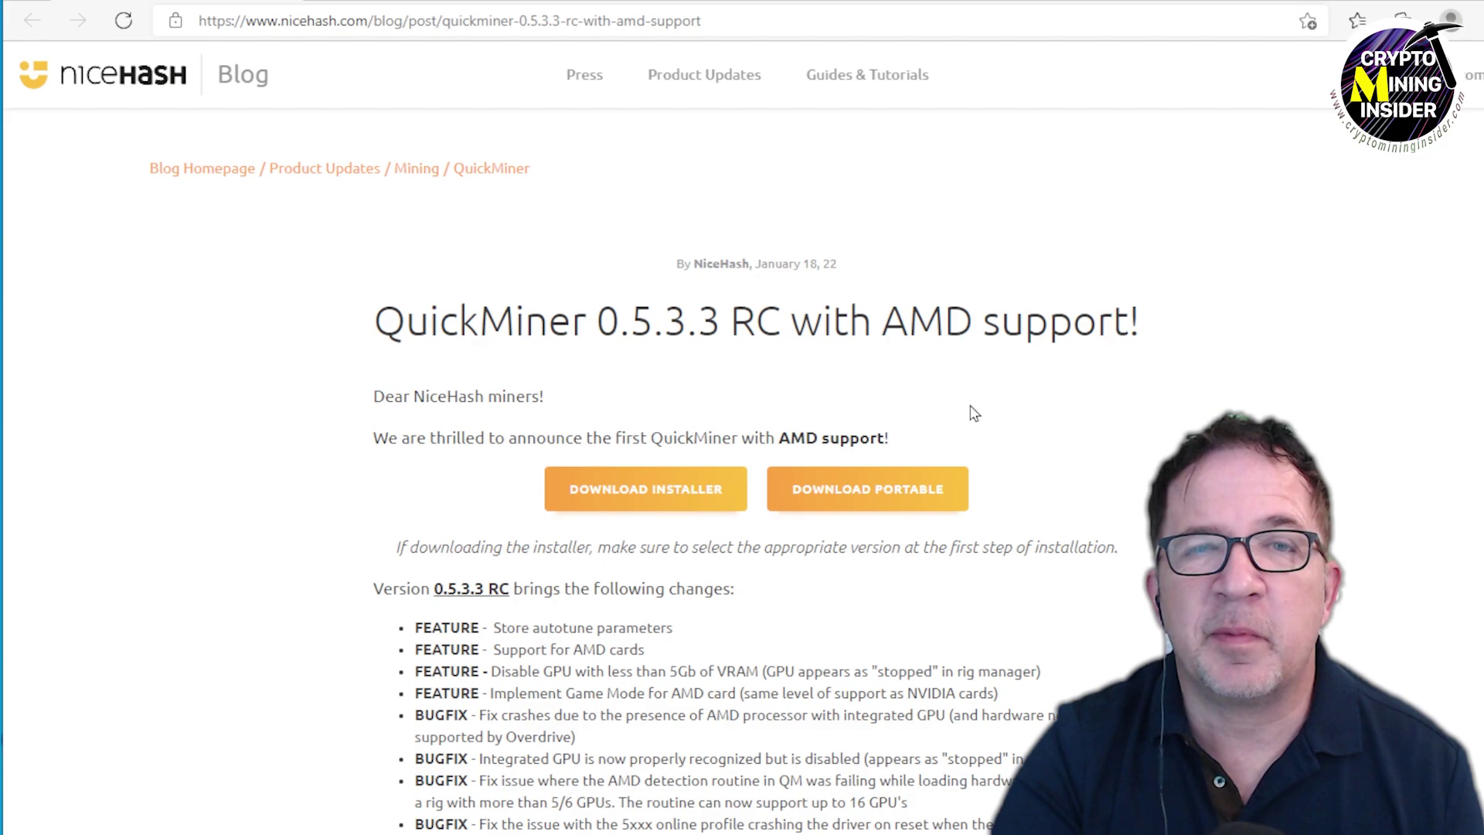
{"action": "scroll", "coordinate": [912, 404], "scroll_direction": "down", "scroll_amount": 2}
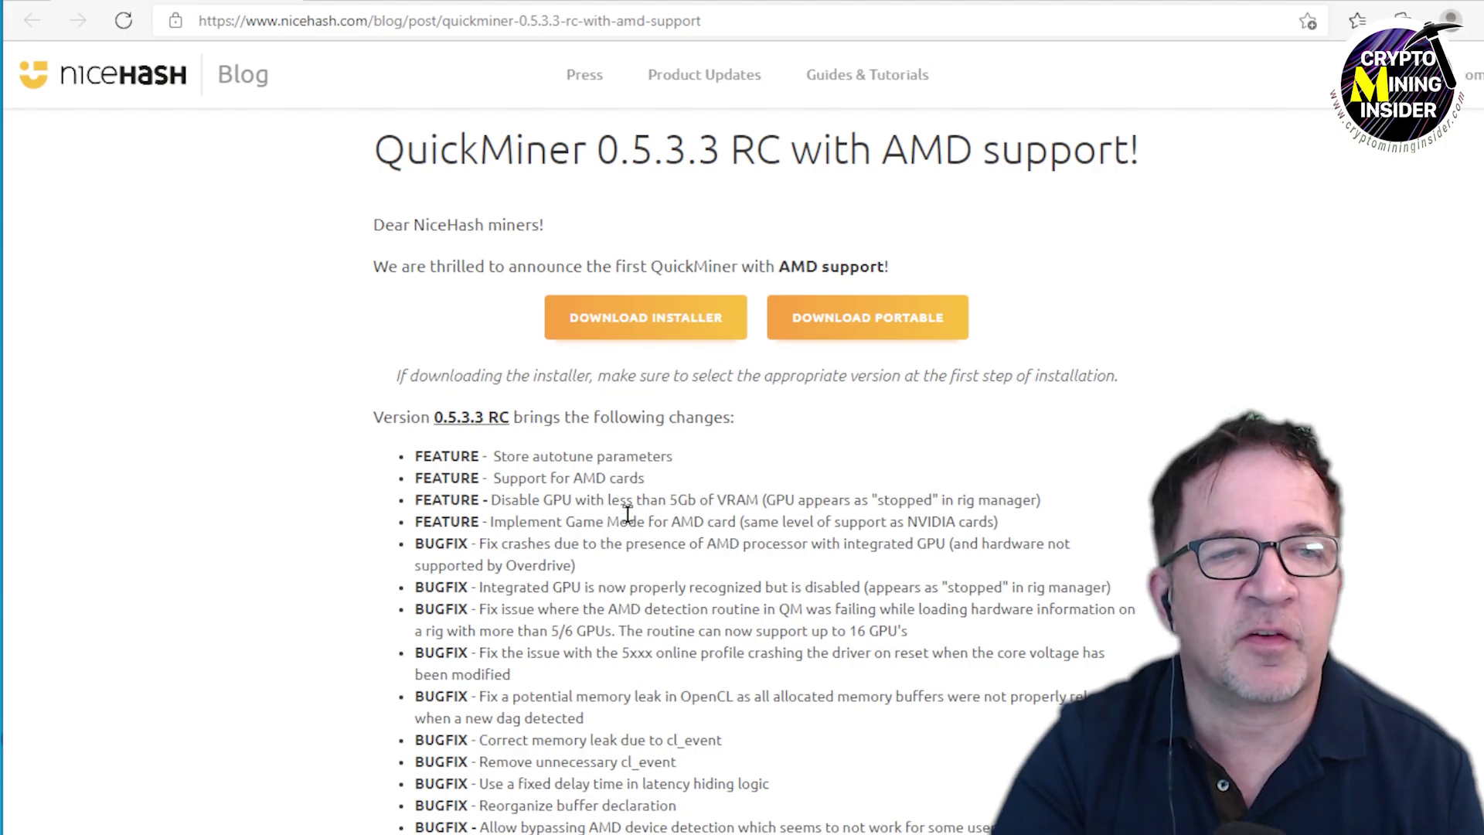
{"action": "scroll", "coordinate": [627, 514], "scroll_direction": "up", "scroll_amount": 2}
{"action": "left_click_drag", "start_coordinate": [882, 322], "coordinate": [1154, 346]}
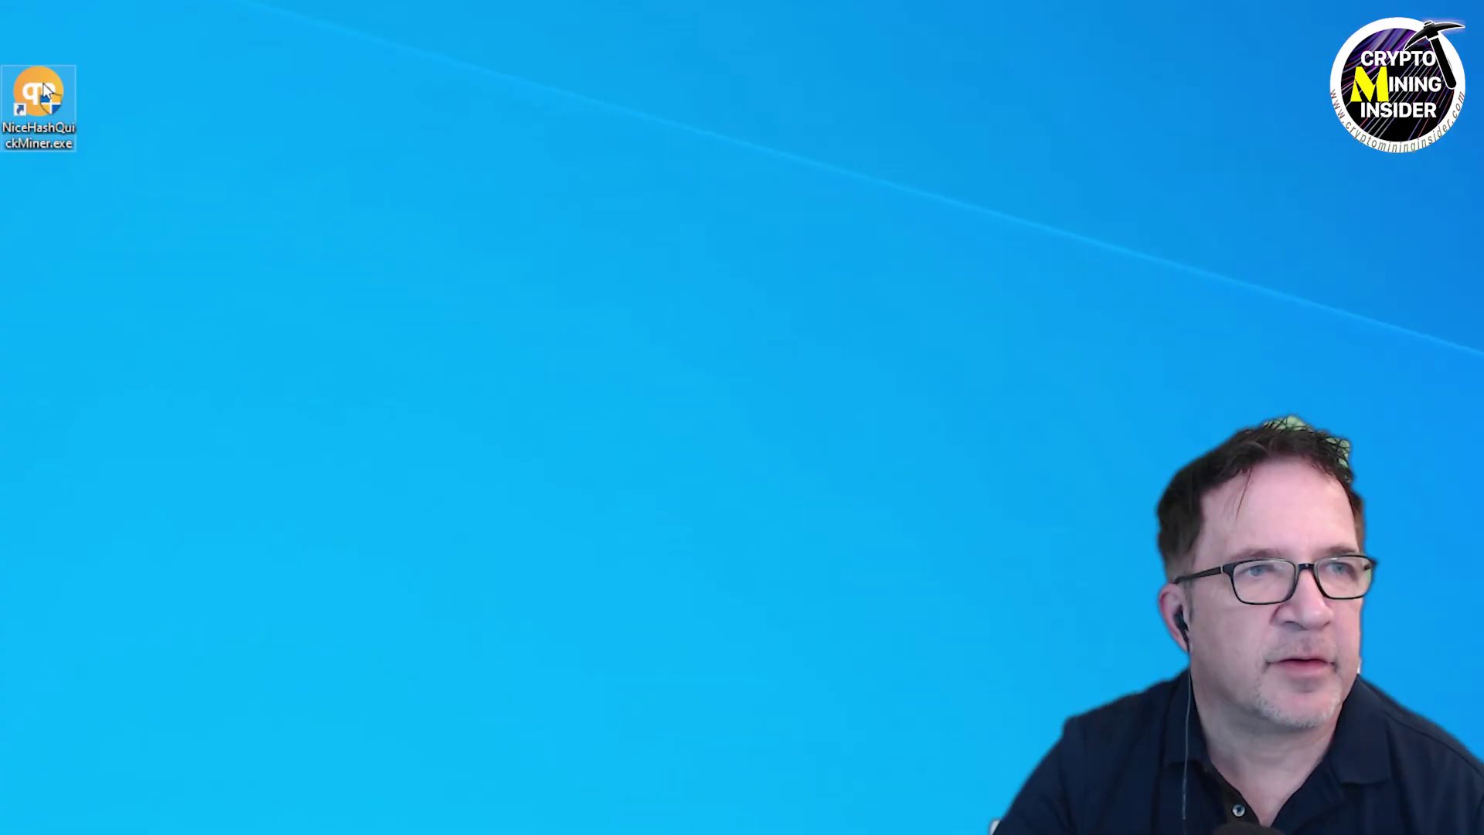
Launch QuickMiner as administrator from its desktop shortcut, approving the User Account Control prompt.
{"action": "right_click", "coordinate": [45, 83]}
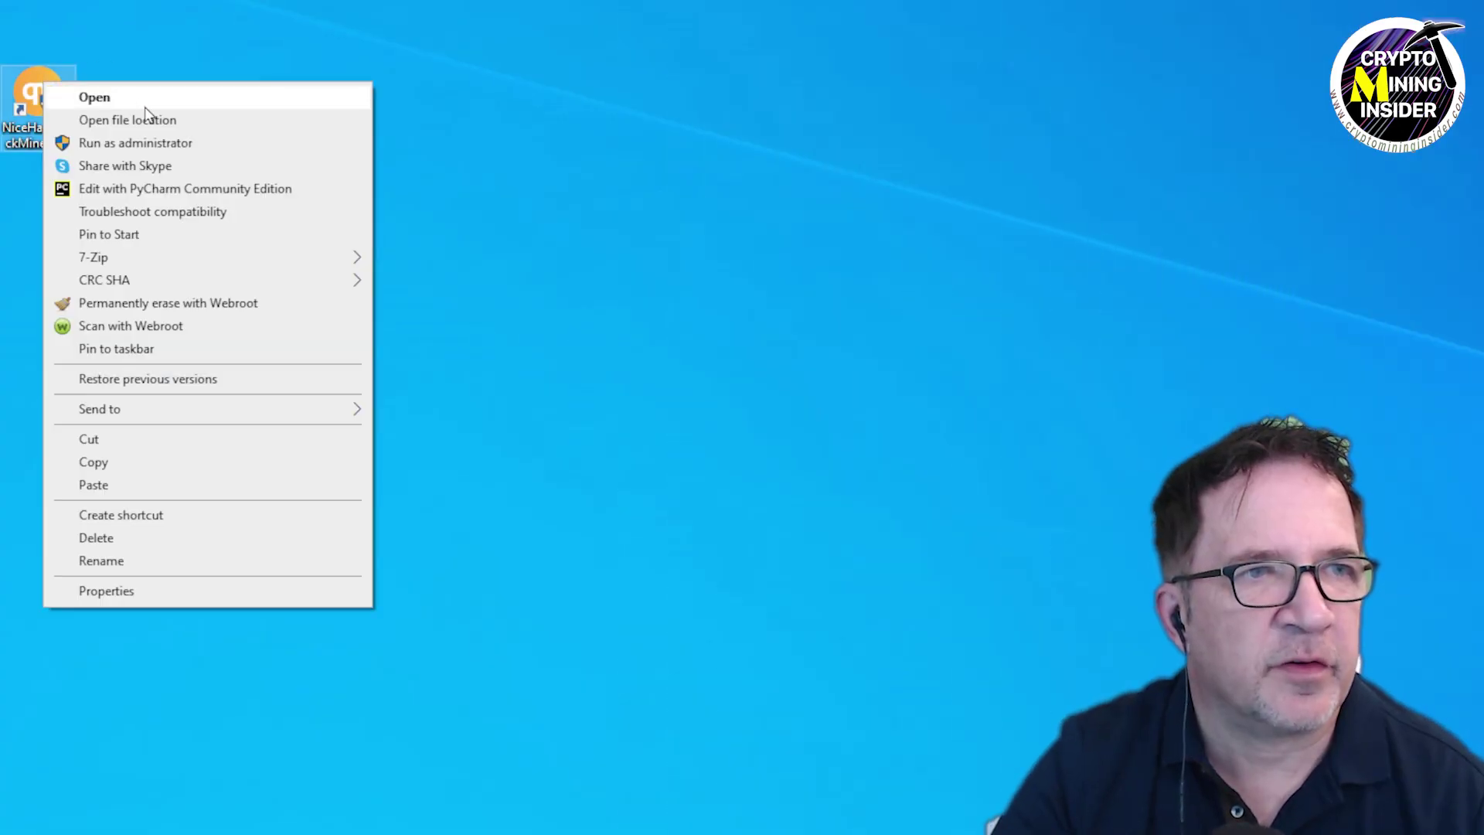
{"action": "left_click", "coordinate": [171, 144]}
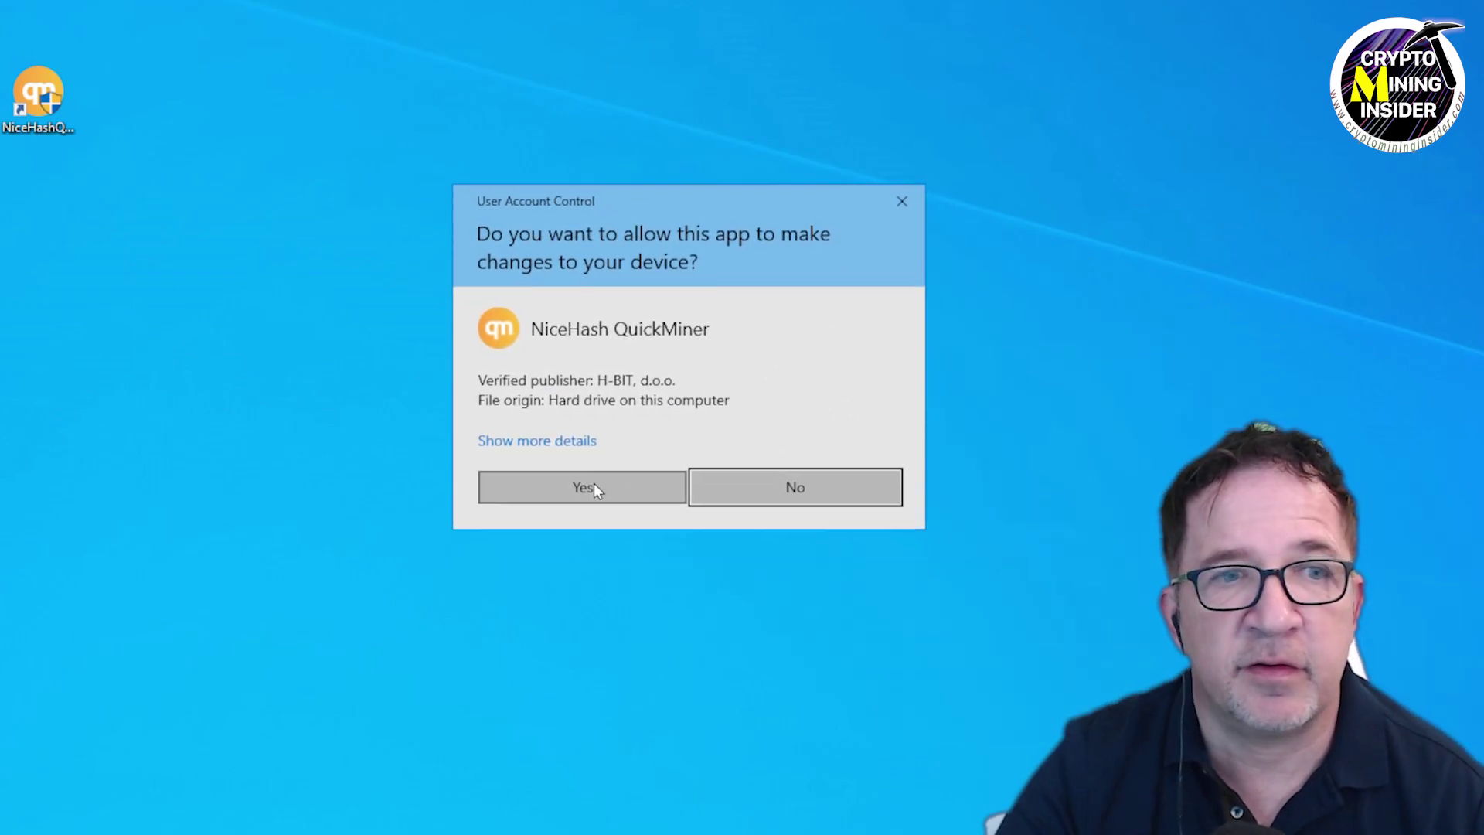
{"action": "left_click", "coordinate": [593, 487]}
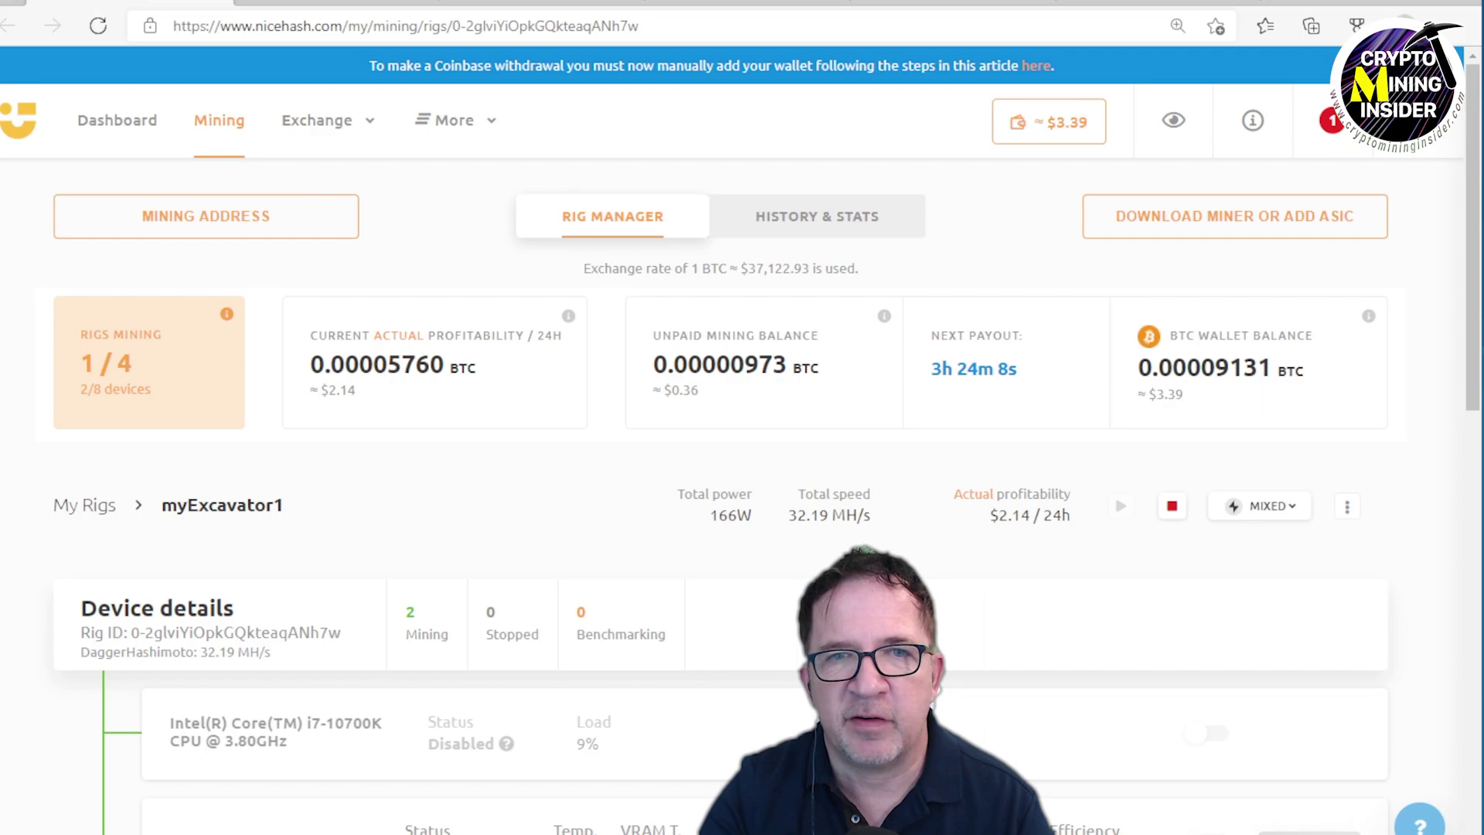
Review the rig's Device details and its Disabled and MEDIUM tooltips, then bring up the Excavator console.
{"action": "scroll", "coordinate": [410, 570], "scroll_direction": "down", "scroll_amount": 5}
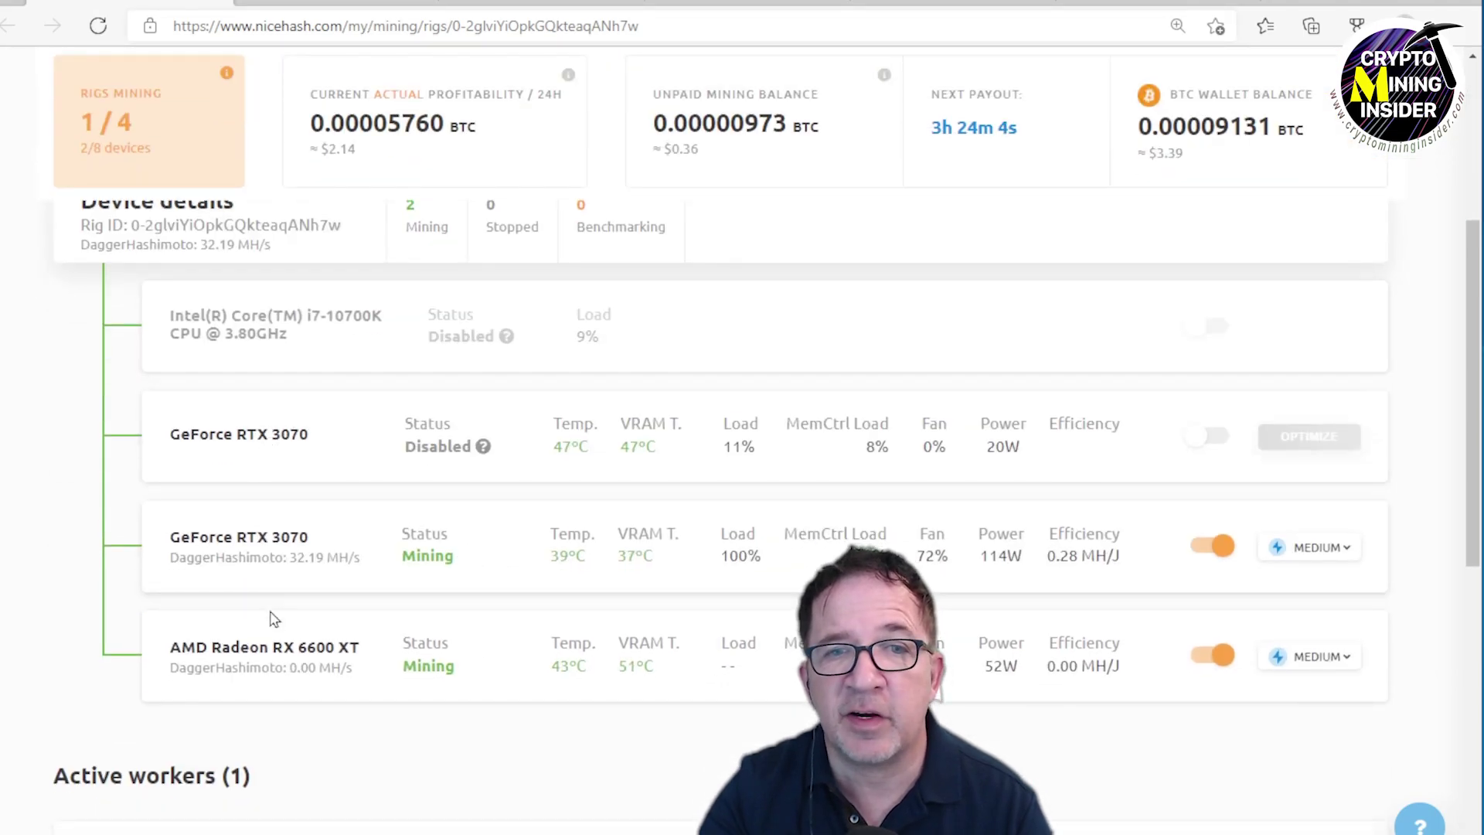
{"action": "mouse_move", "coordinate": [483, 451]}
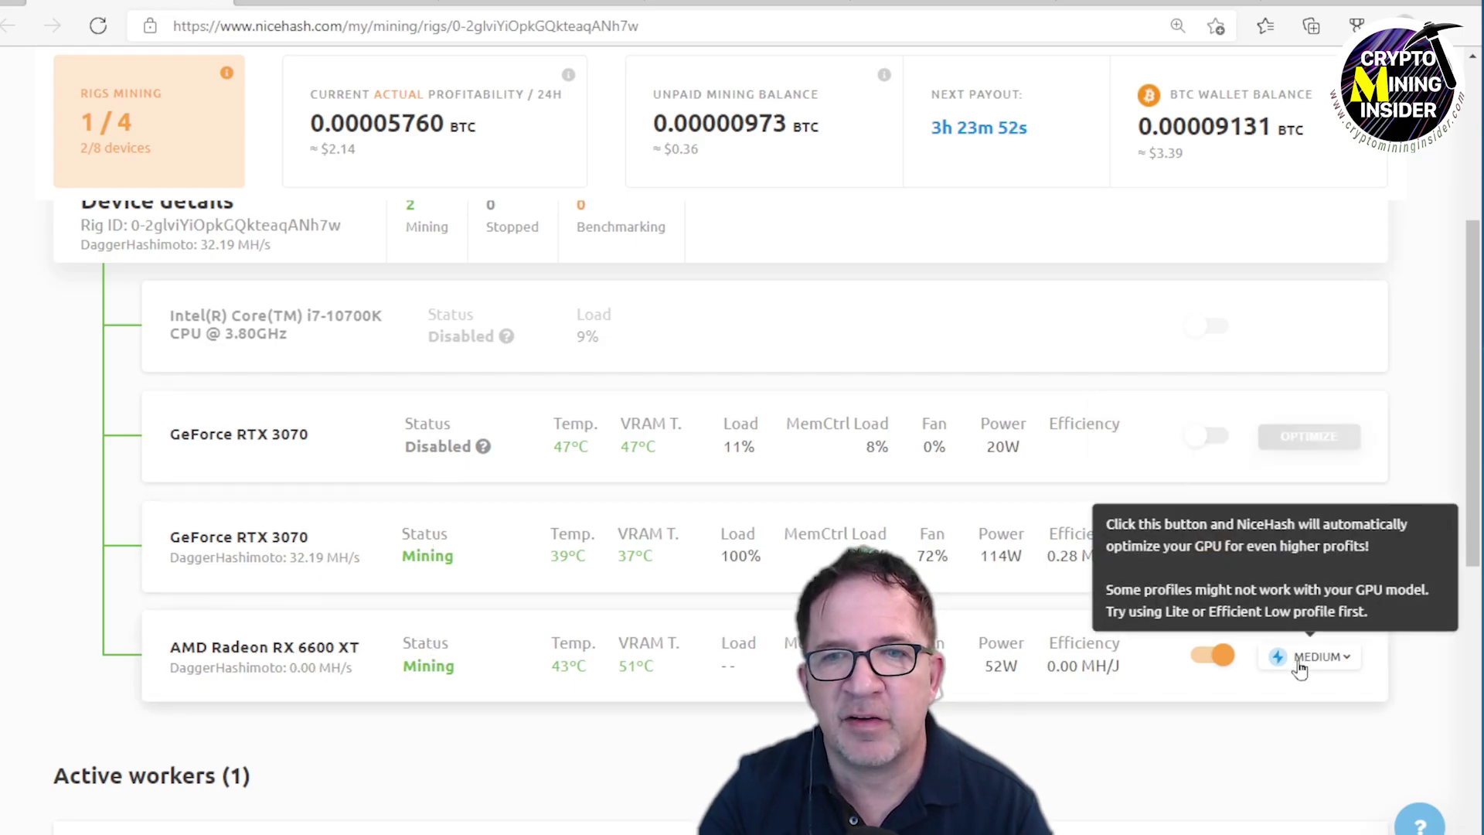
{"action": "key", "text": "alt+Tab"}
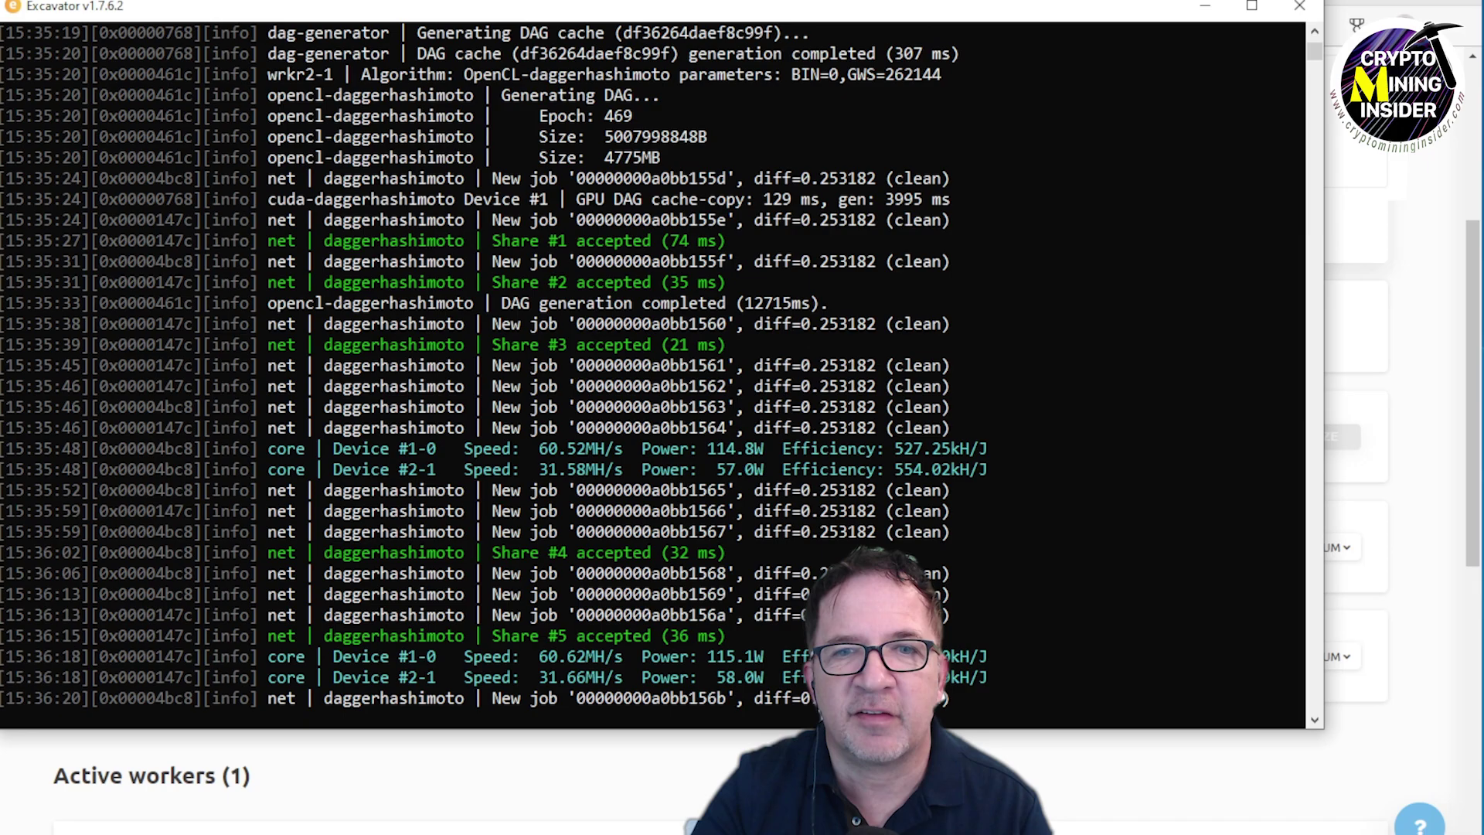
Enable mining on the first RTX 3070 and check the Excavator console.
{"action": "left_click_drag", "start_coordinate": [883, 10], "coordinate": [854, 317]}
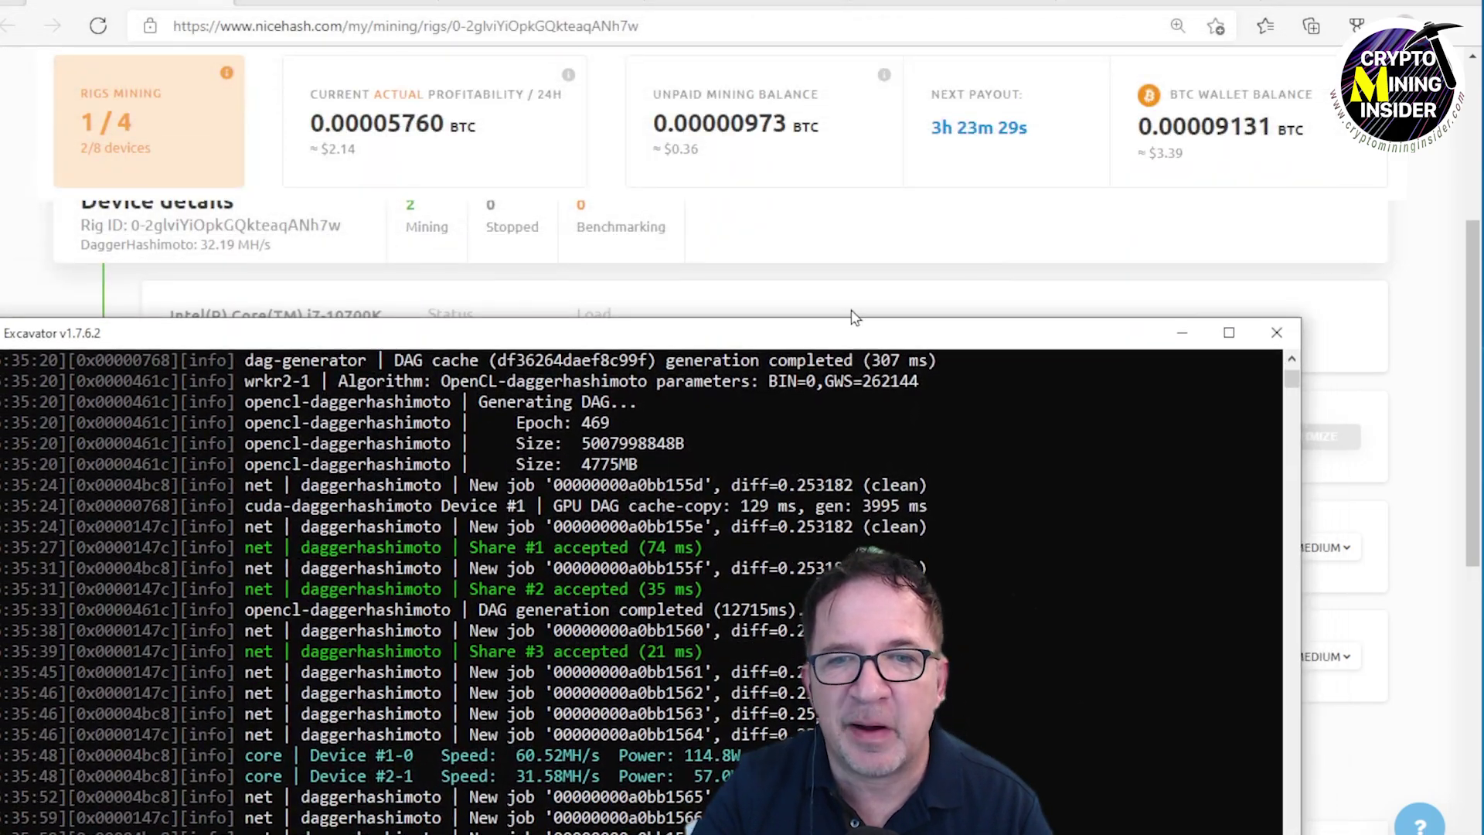
{"action": "left_click", "coordinate": [919, 290]}
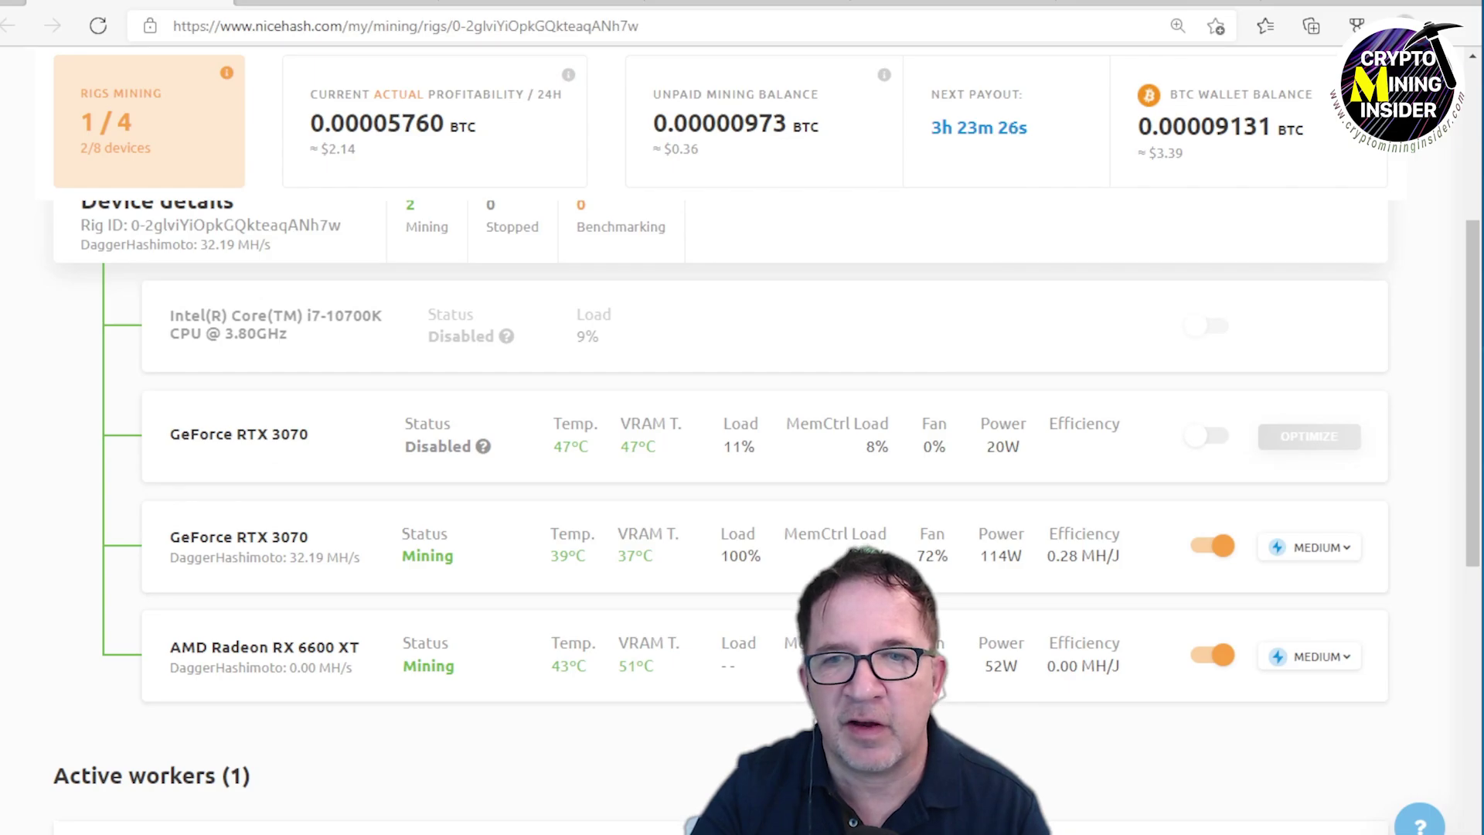
{"action": "left_click", "coordinate": [1208, 435]}
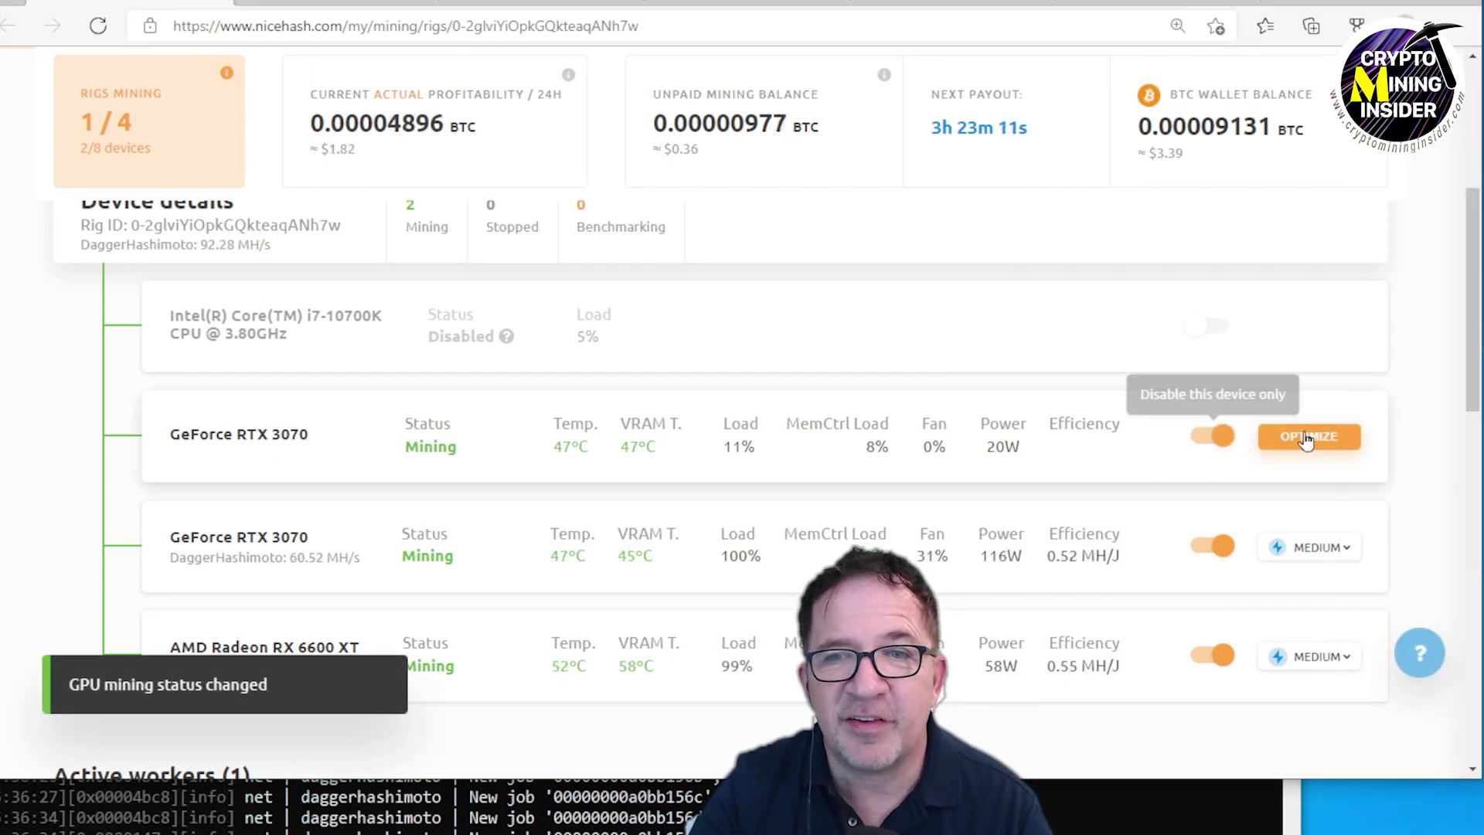
{"action": "left_click", "coordinate": [1028, 804]}
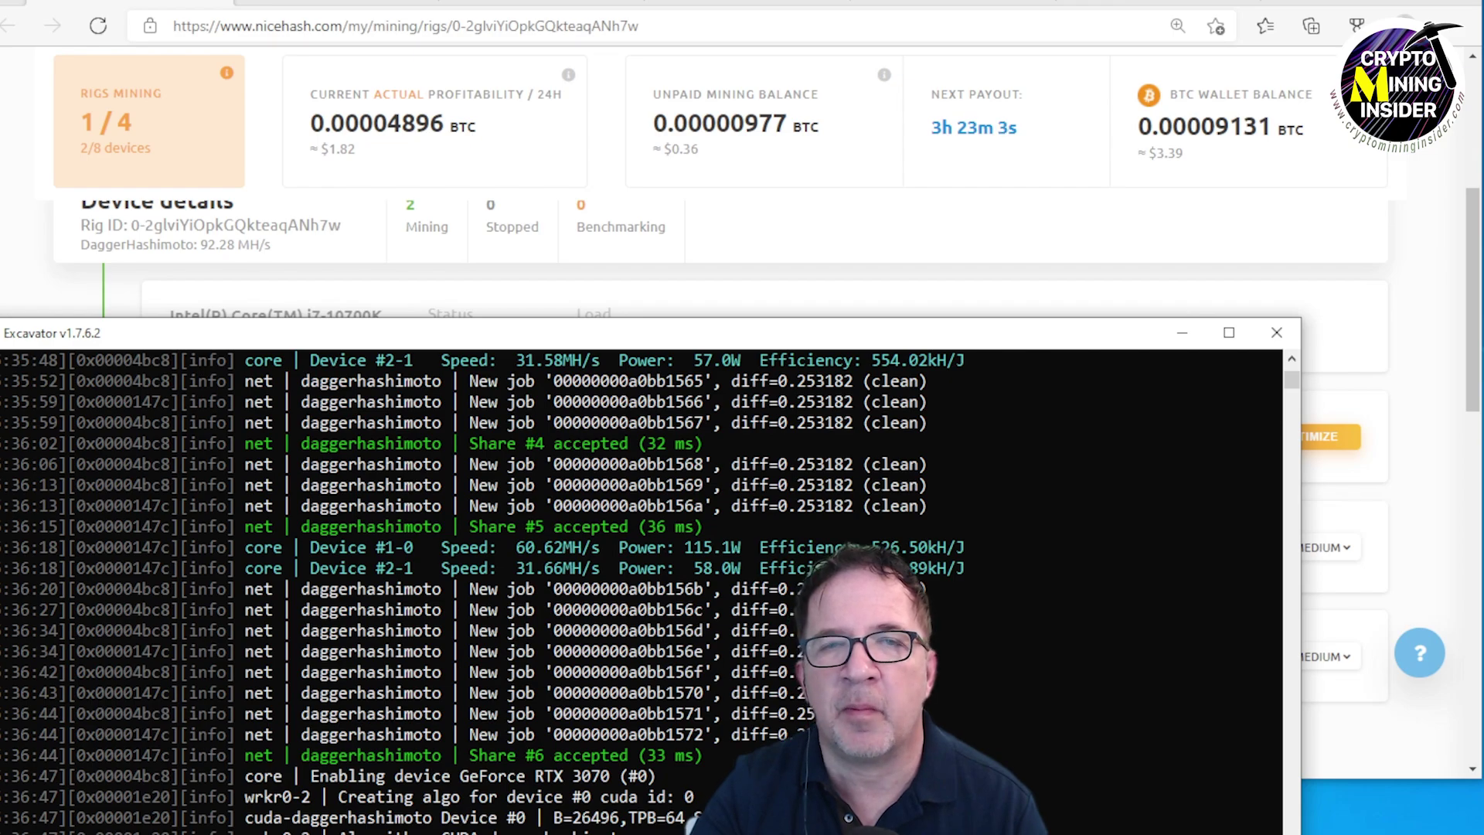
Give the first RTX 3070 the Medium optimization profile and review the console log.
{"action": "left_click", "coordinate": [1391, 441]}
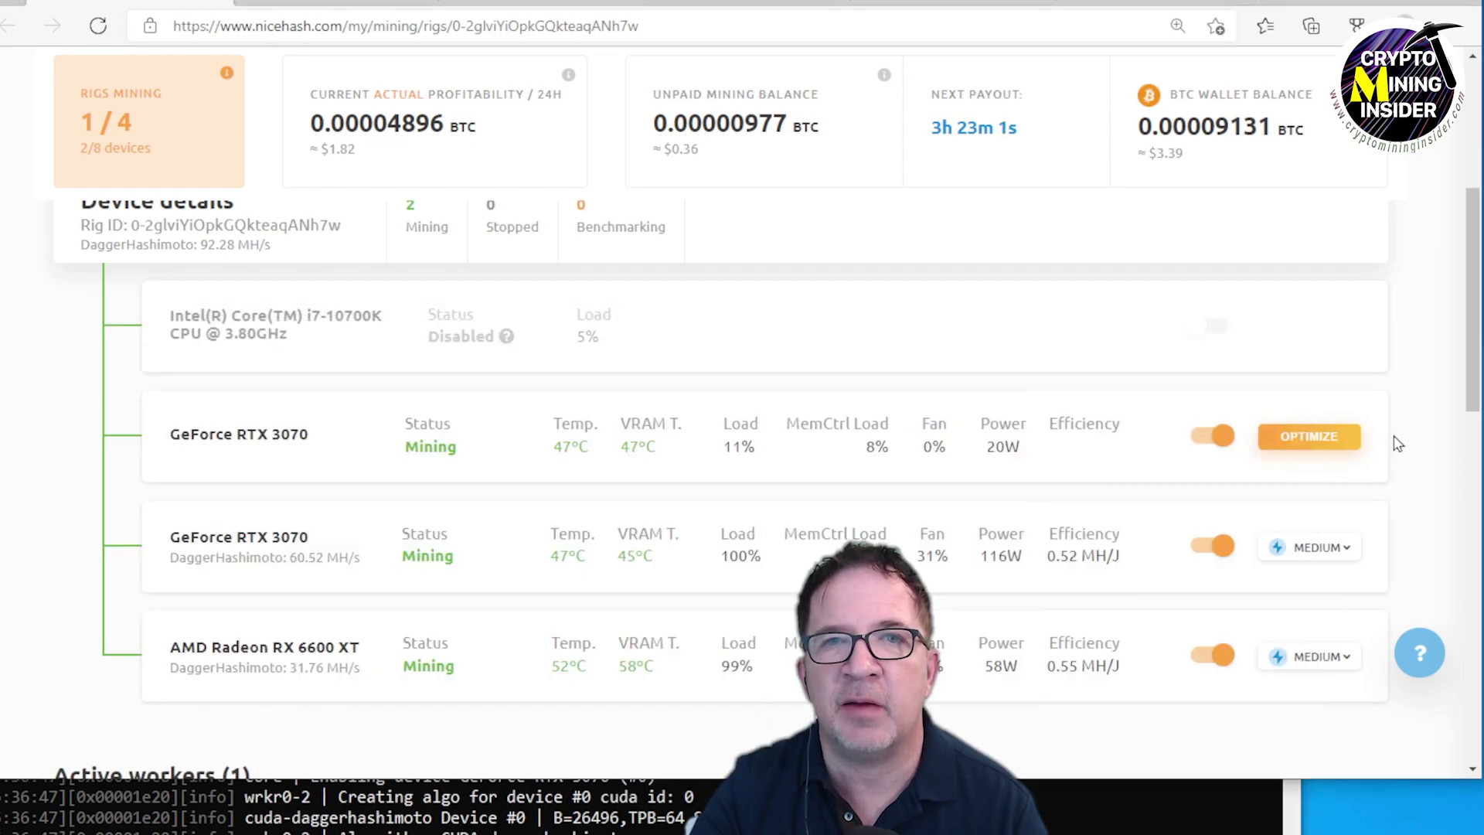
{"action": "left_click", "coordinate": [1326, 436]}
{"action": "left_click", "coordinate": [1314, 552]}
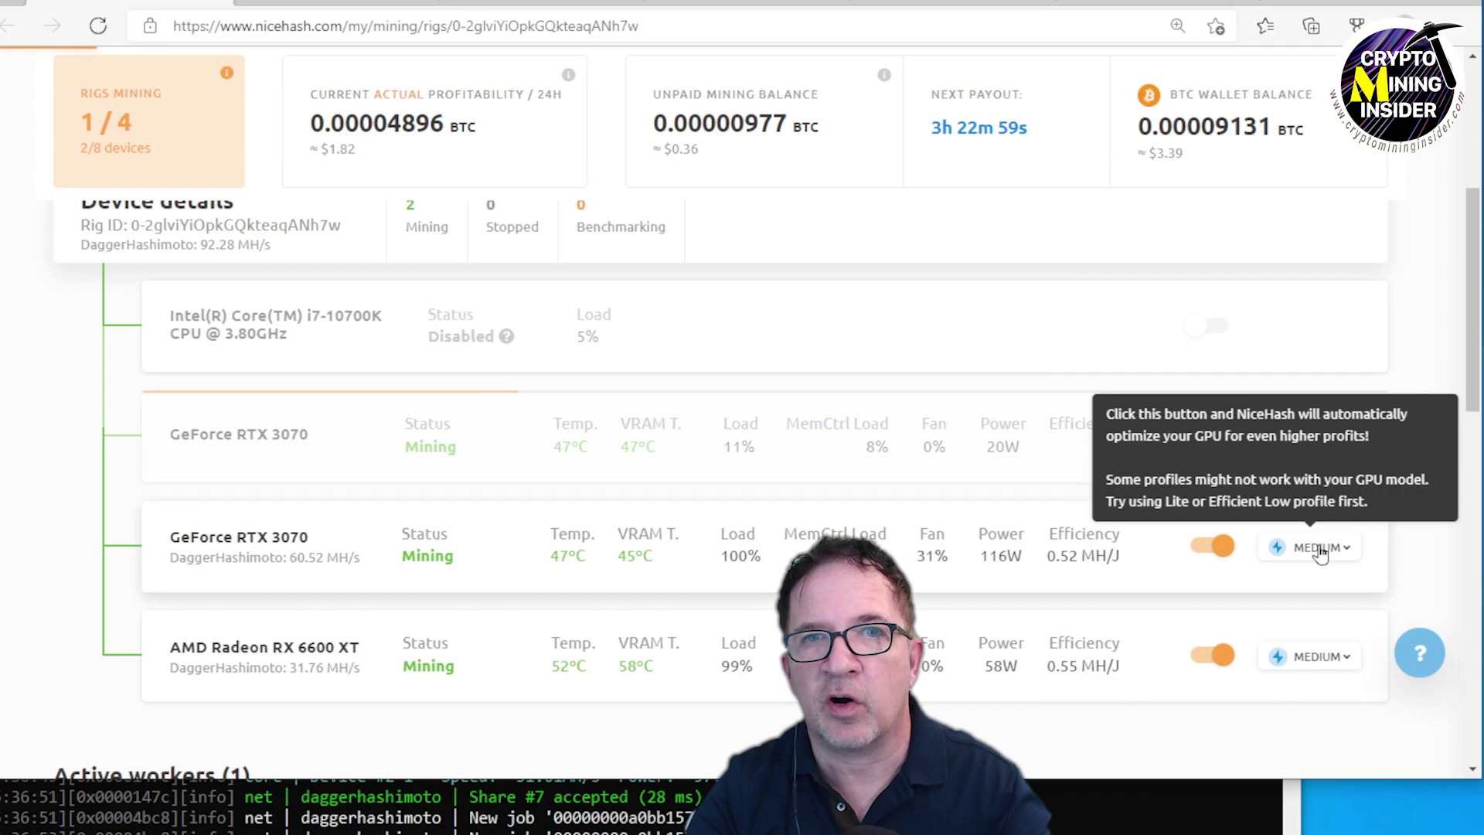
{"action": "key", "text": "alt+Tab"}
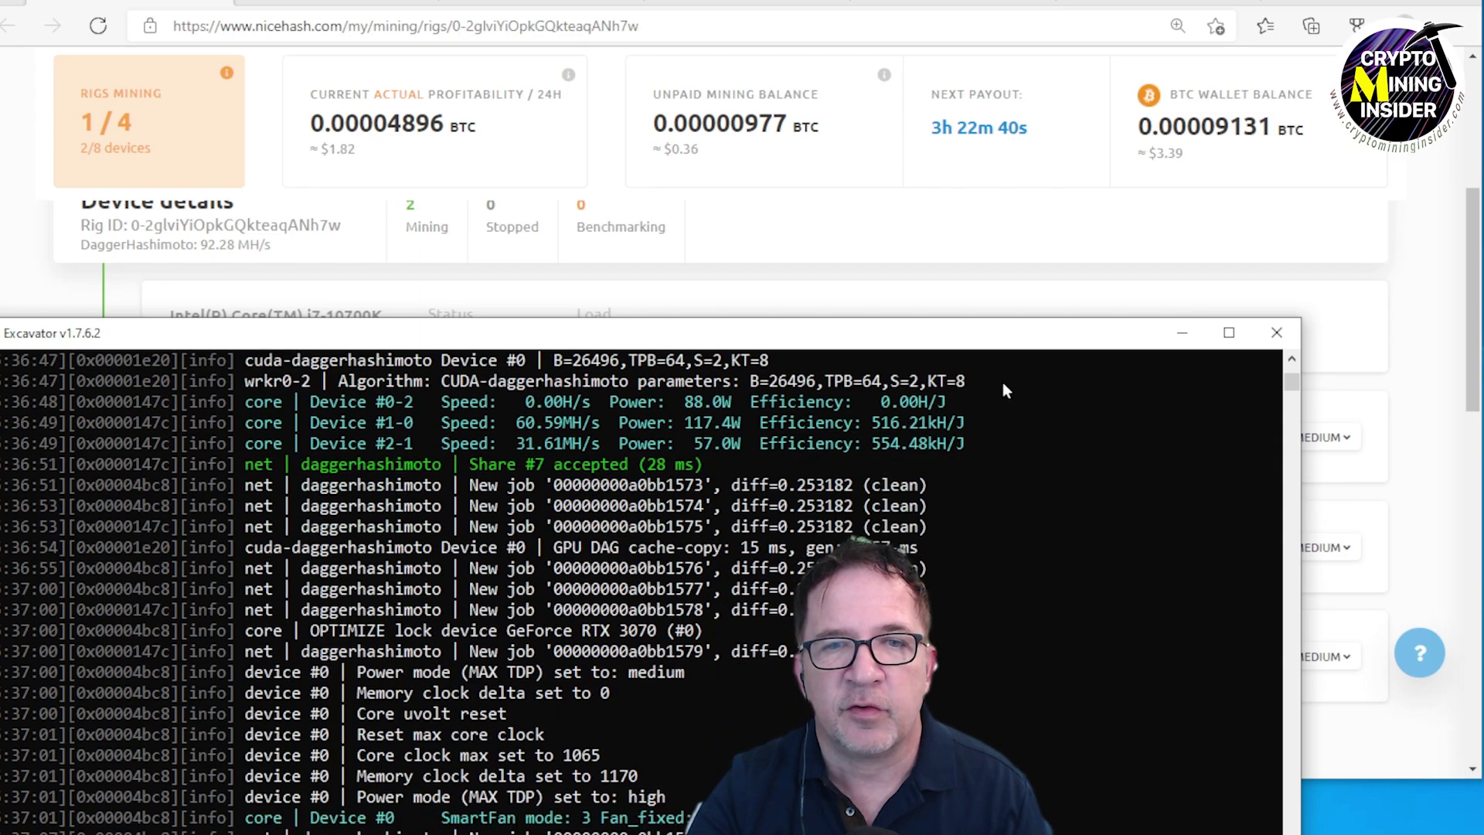
{"action": "left_click", "coordinate": [1431, 354]}
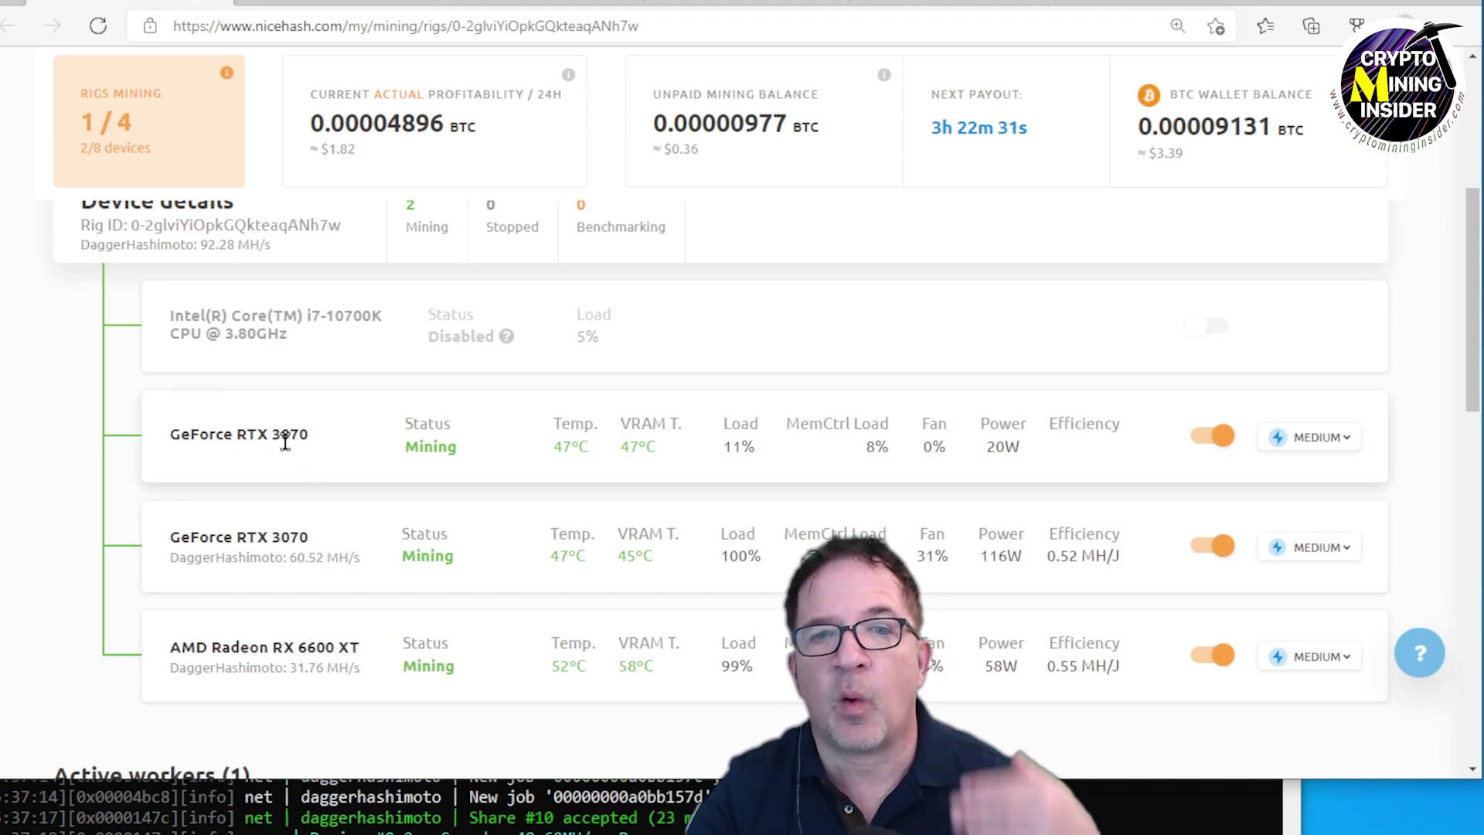
Switch the first RTX 3070 to the High overclock profile and check its 1110 core clock in the log.
{"action": "left_click", "coordinate": [619, 798]}
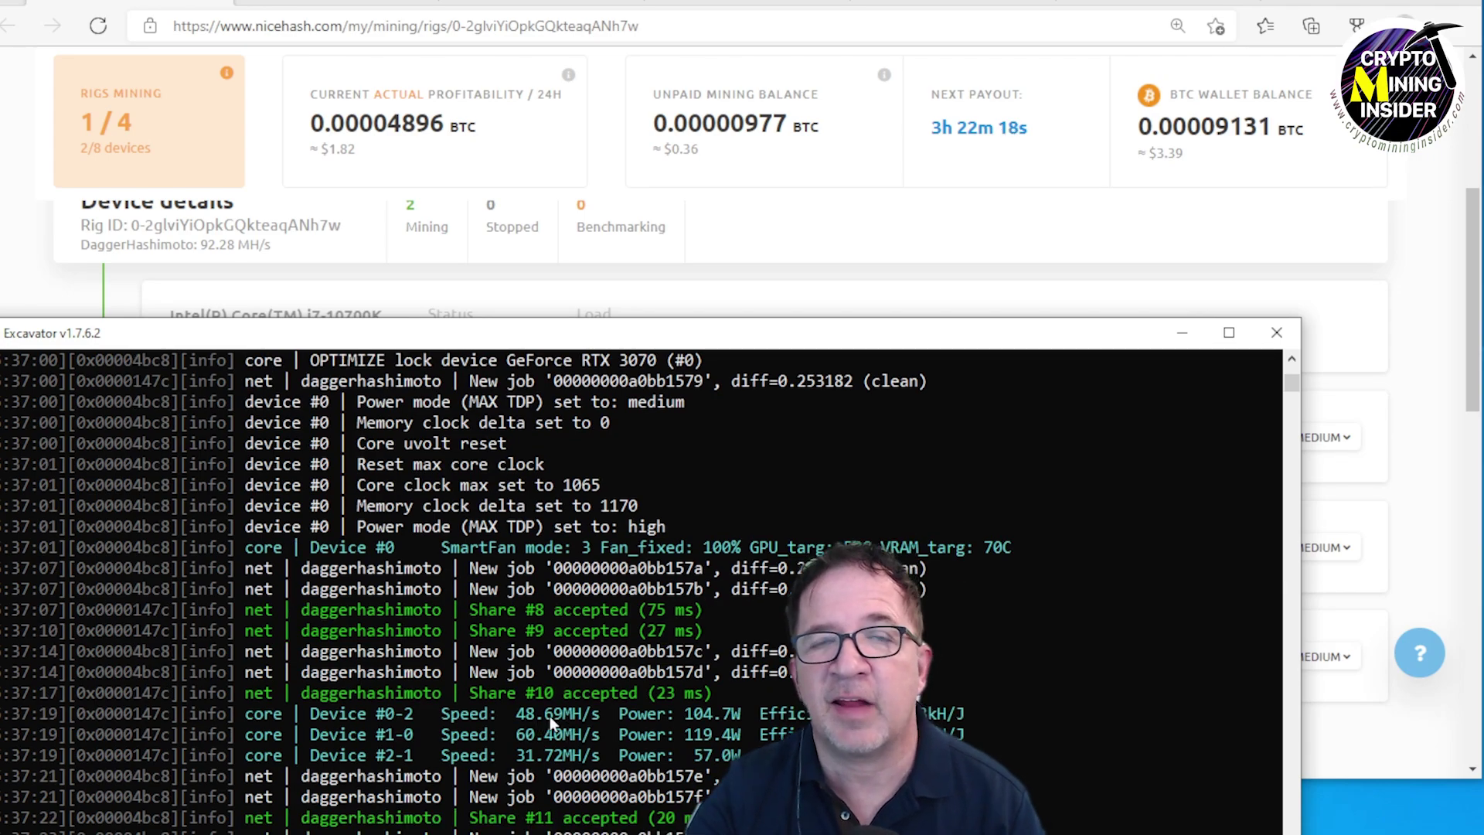
{"action": "left_click", "coordinate": [1380, 456]}
{"action": "left_click", "coordinate": [1314, 438]}
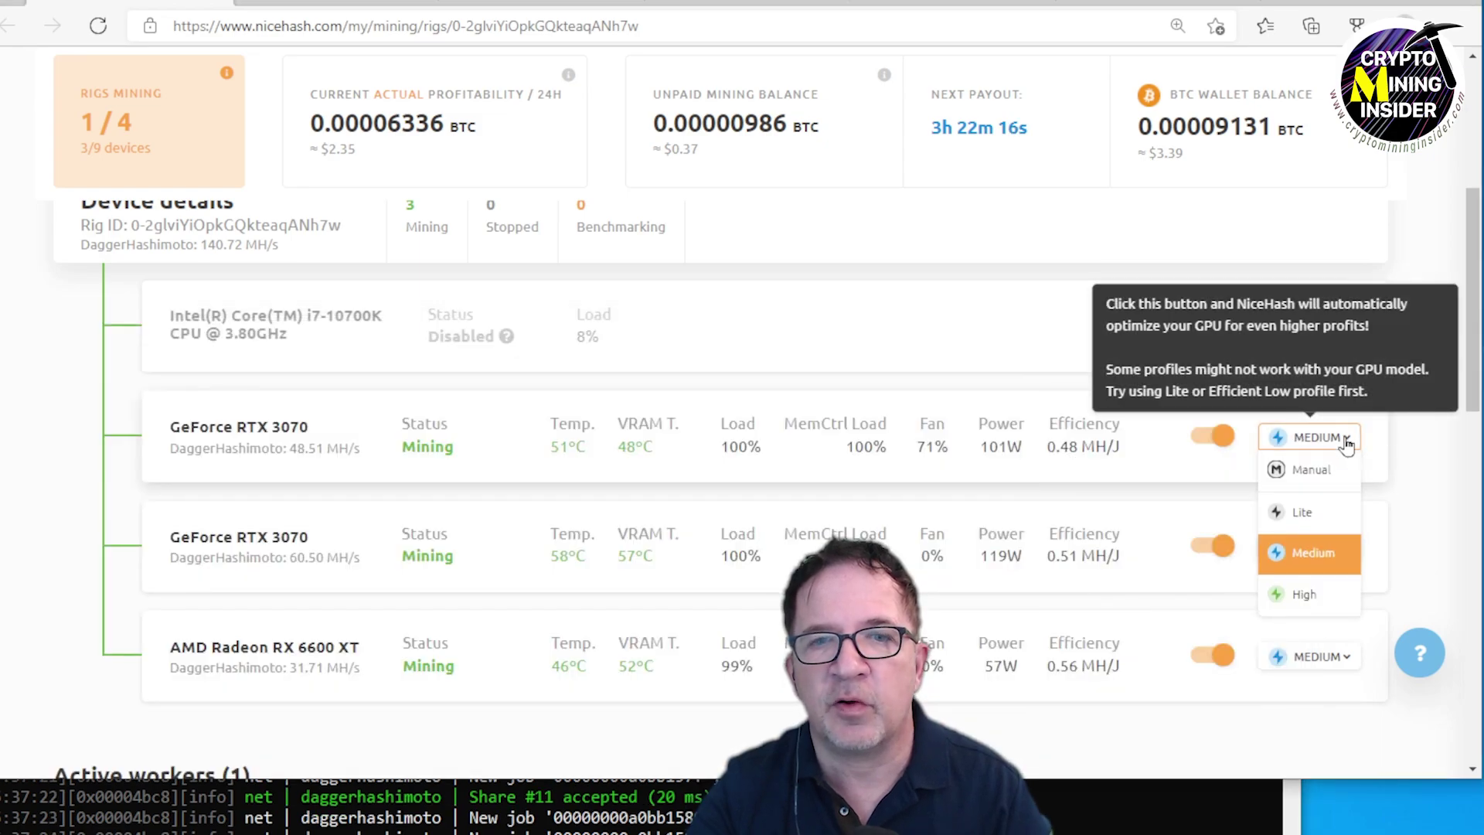
{"action": "left_click", "coordinate": [1303, 596]}
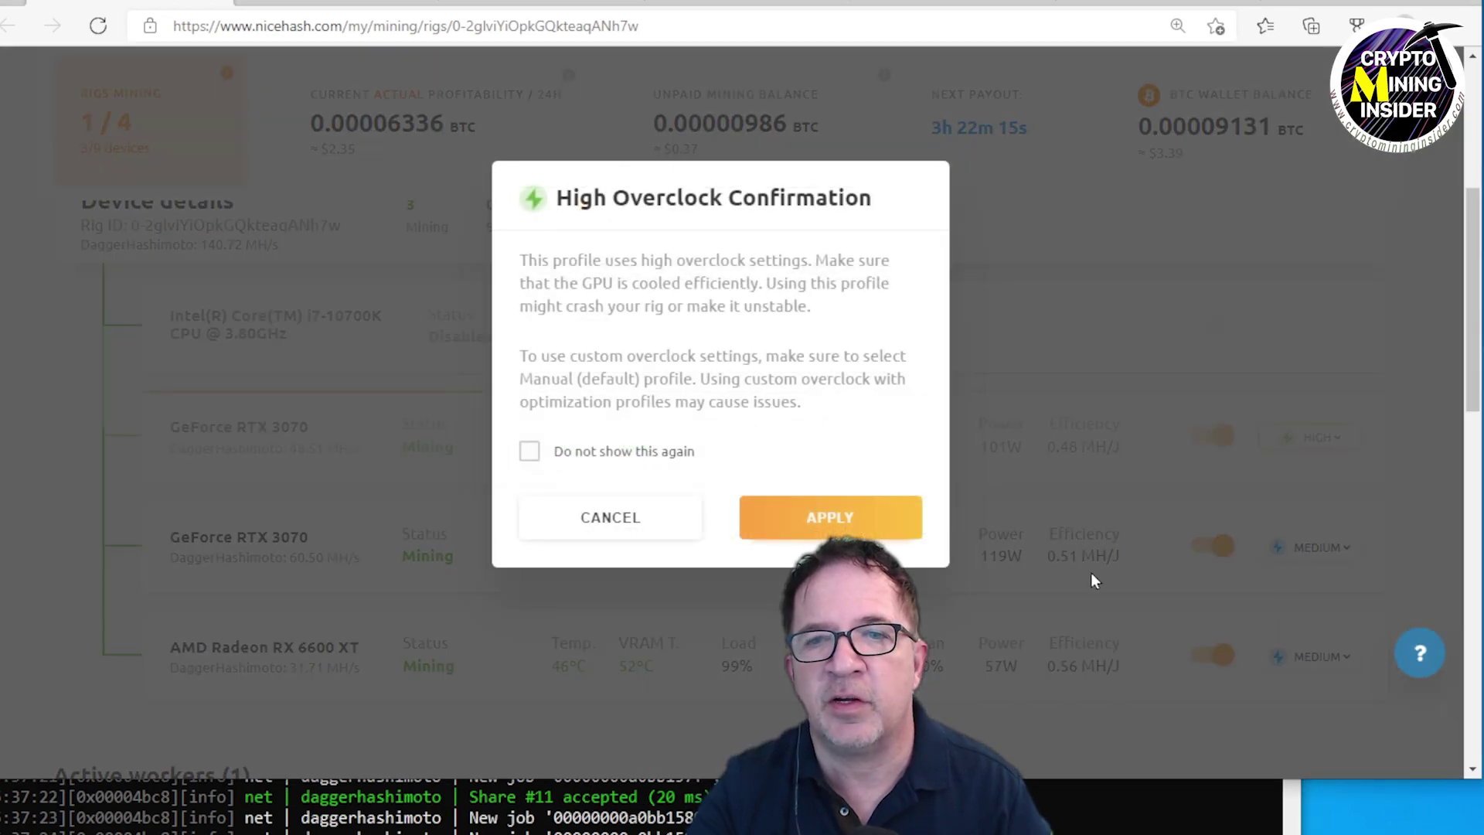
{"action": "left_click", "coordinate": [830, 522]}
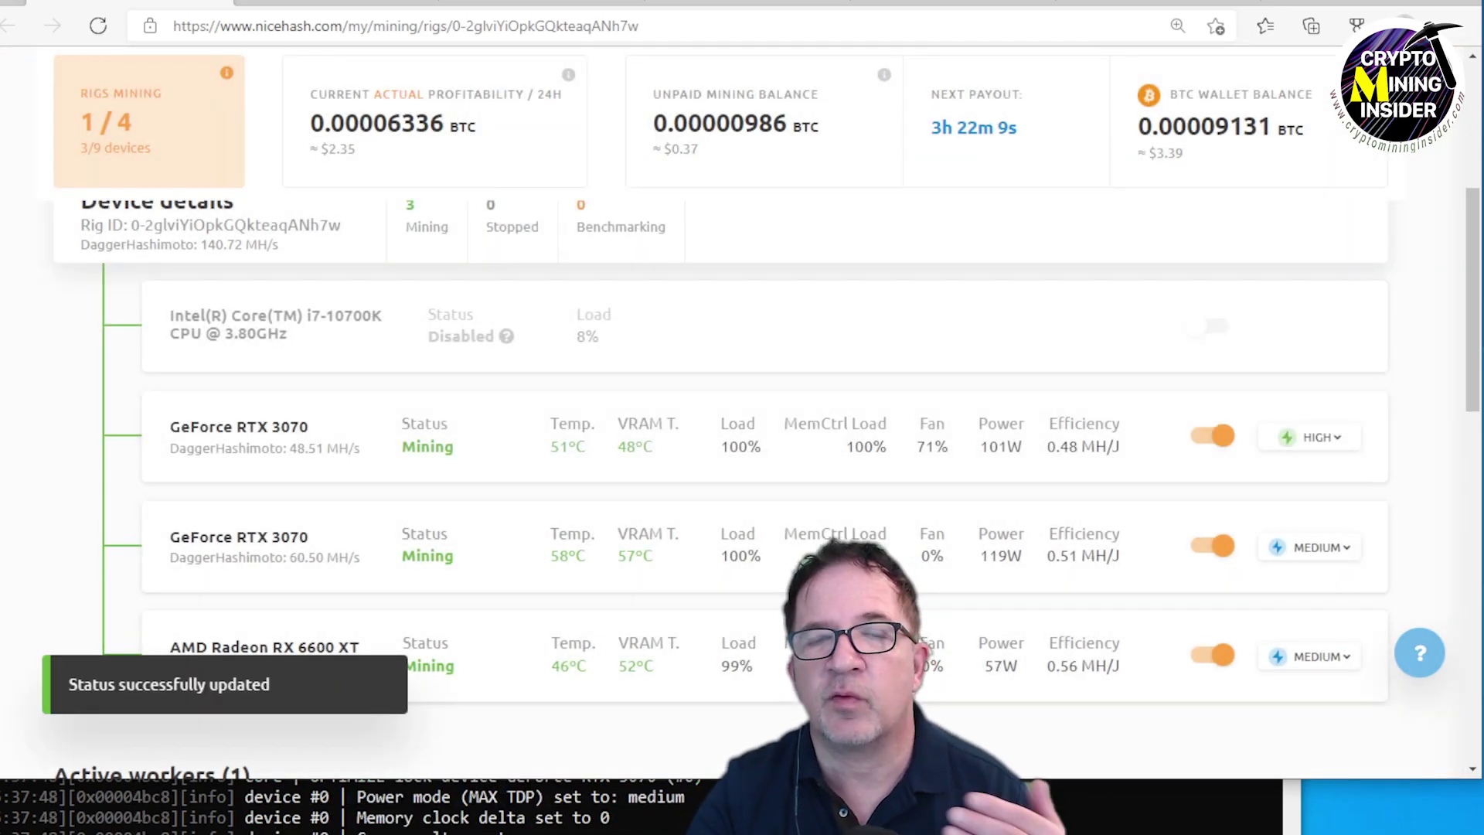
{"action": "key", "text": "alt+Tab"}
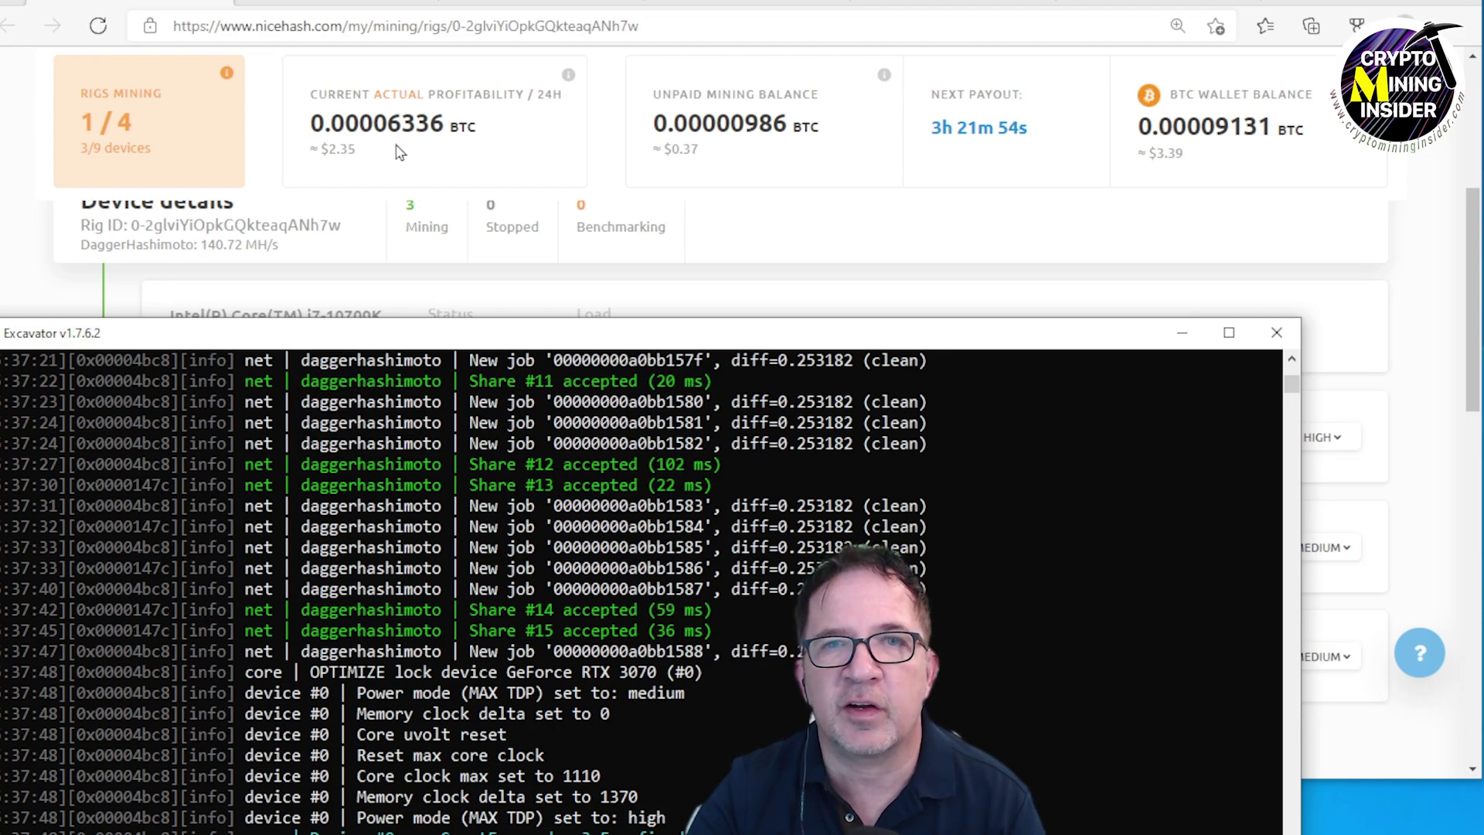
Disable the first GeForce RTX 3070, check the Excavator log, and return to the device list.
{"action": "left_click", "coordinate": [854, 232]}
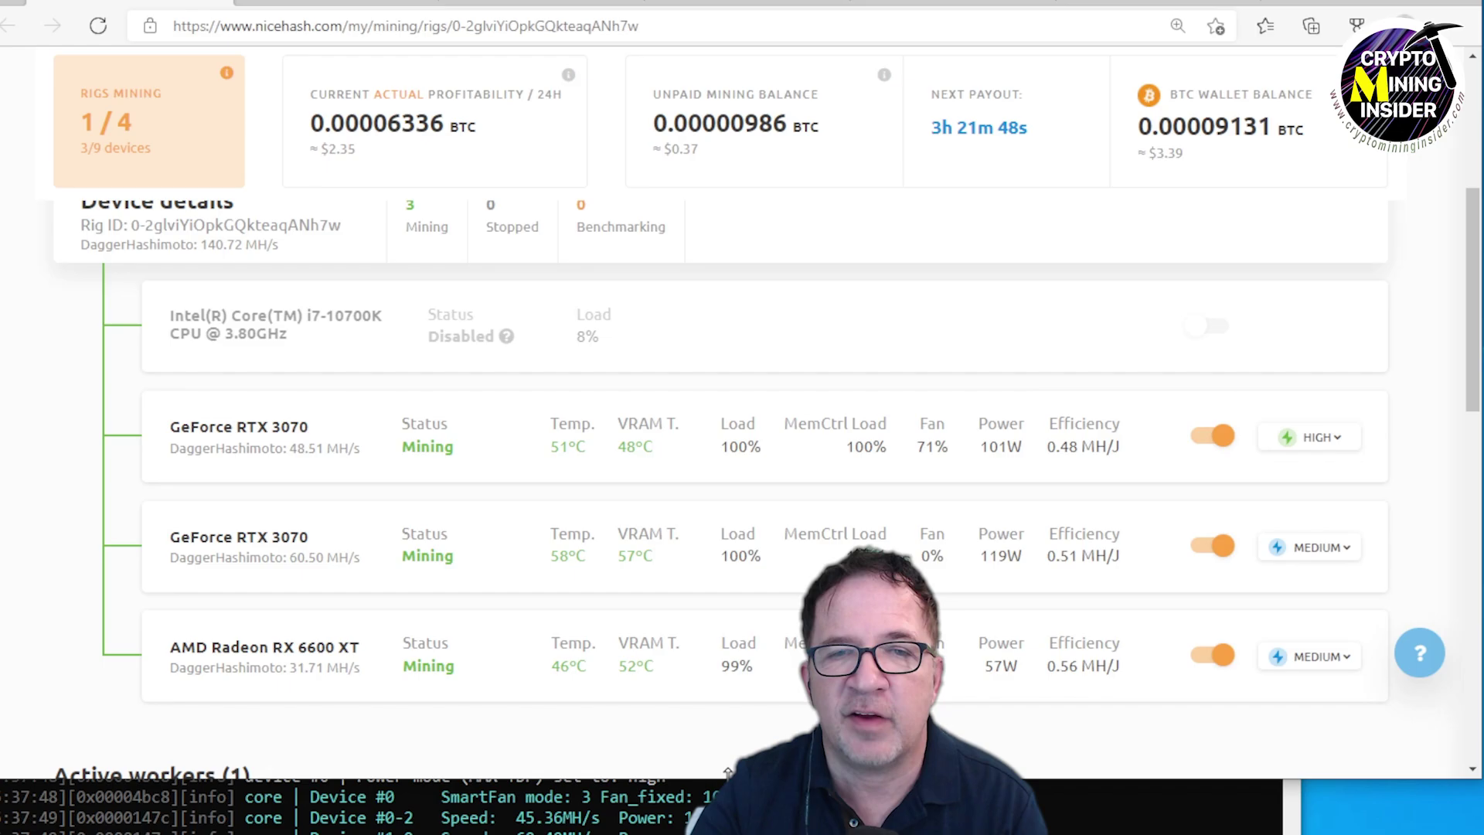
{"action": "left_click", "coordinate": [705, 778]}
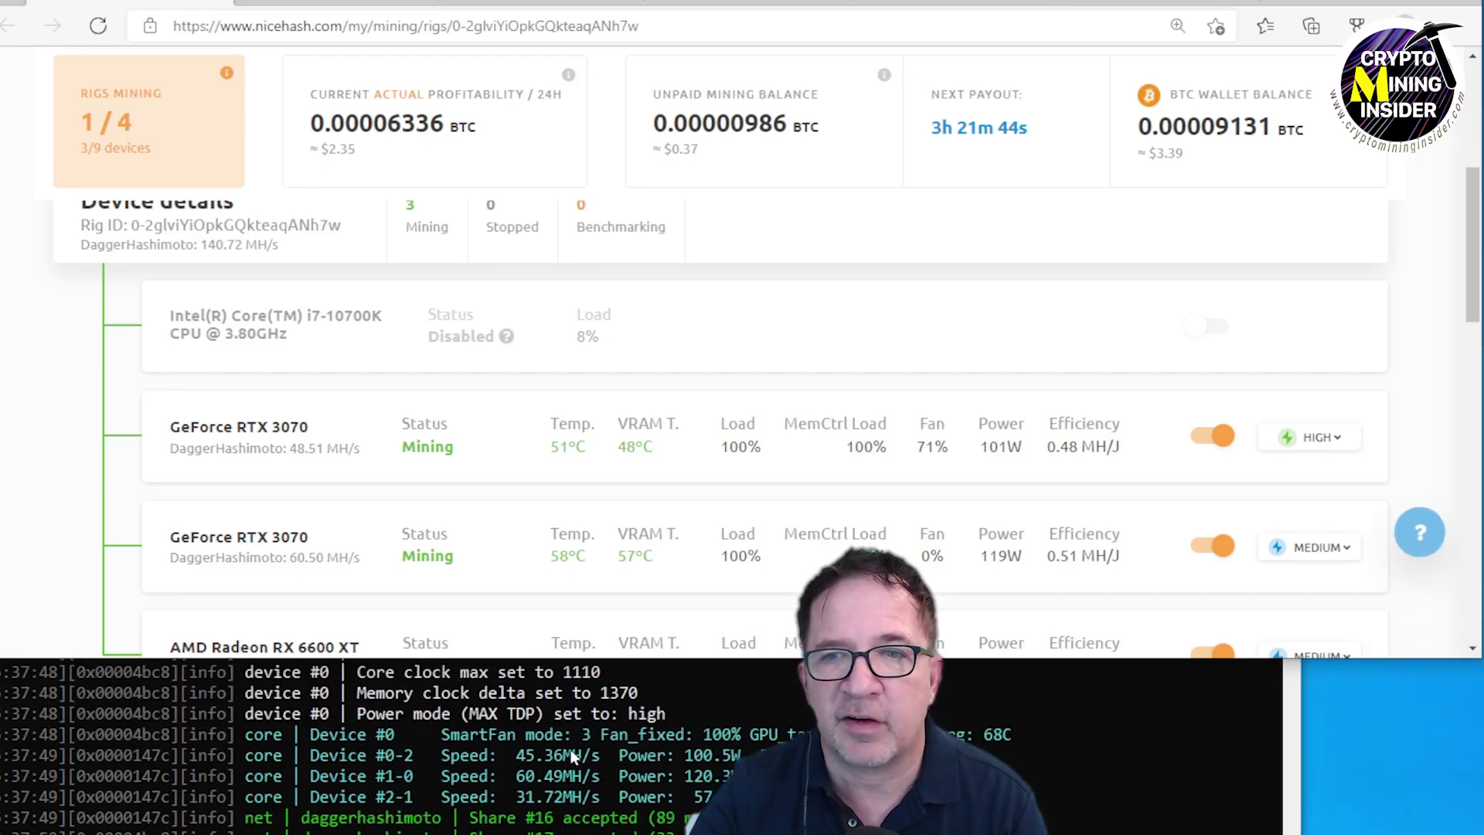
{"action": "left_click", "coordinate": [1211, 440]}
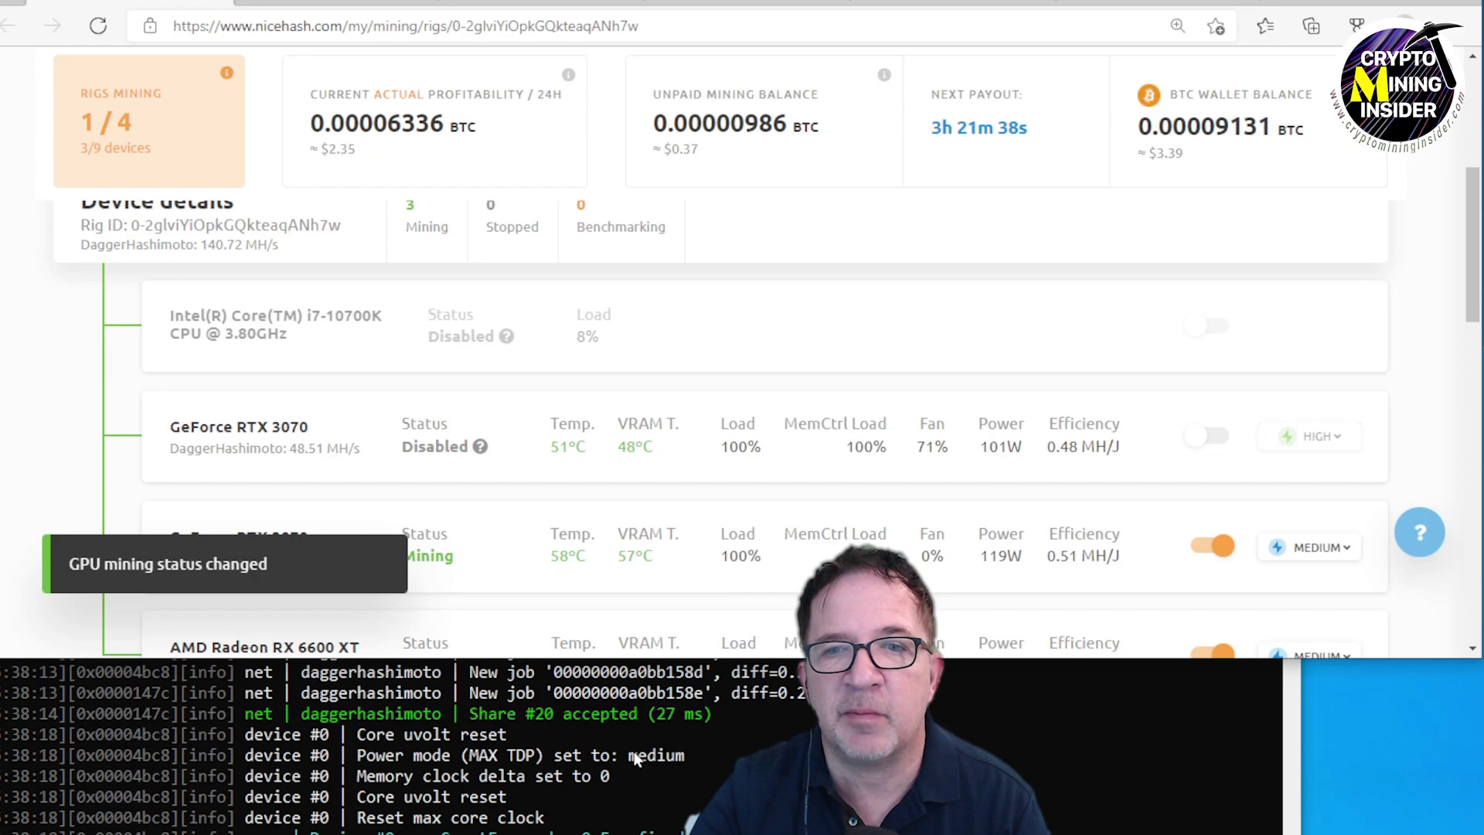
{"action": "left_click", "coordinate": [646, 783]}
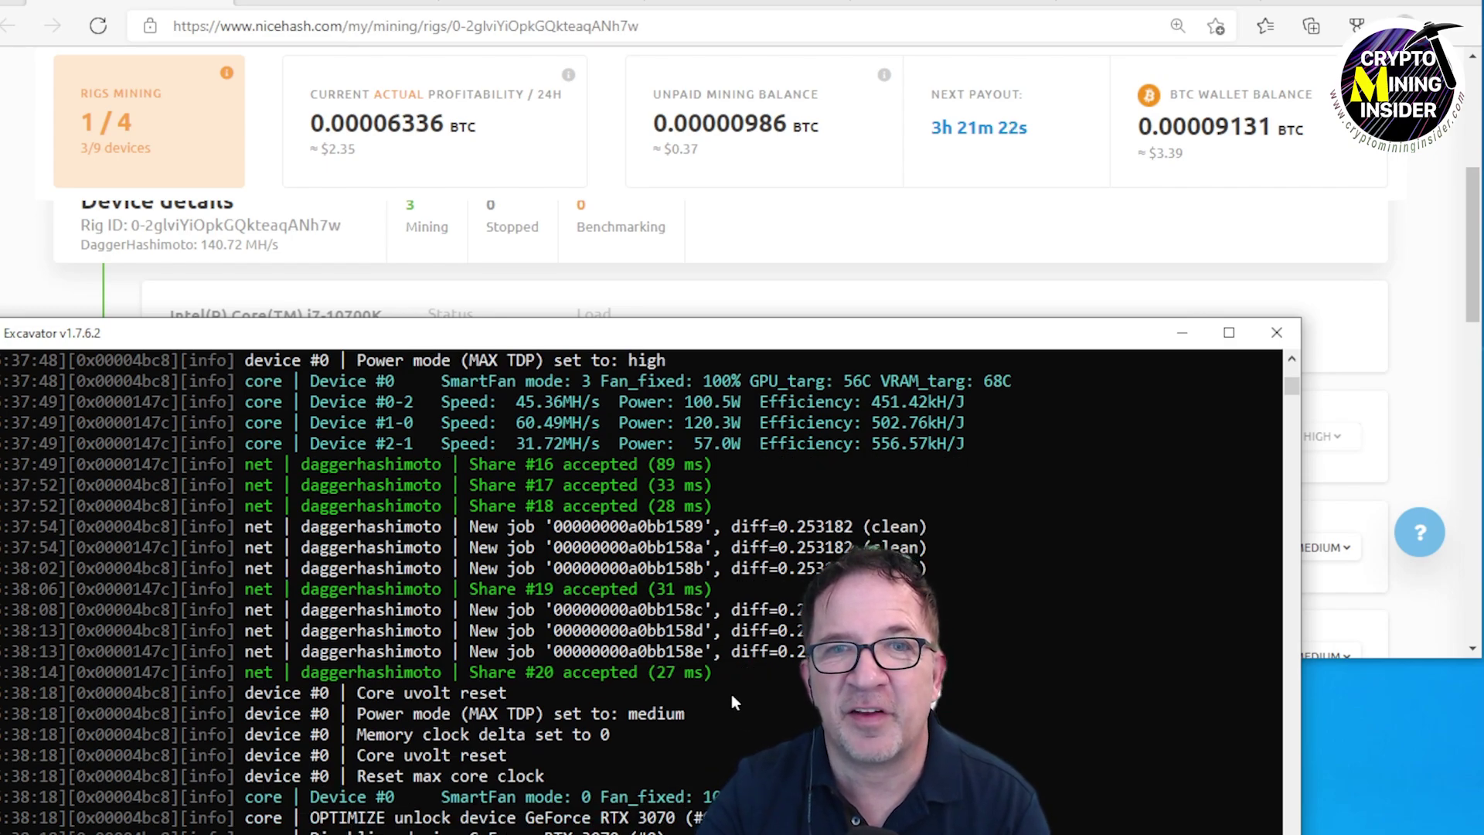
{"action": "left_click_drag", "start_coordinate": [741, 332], "coordinate": [786, 263]}
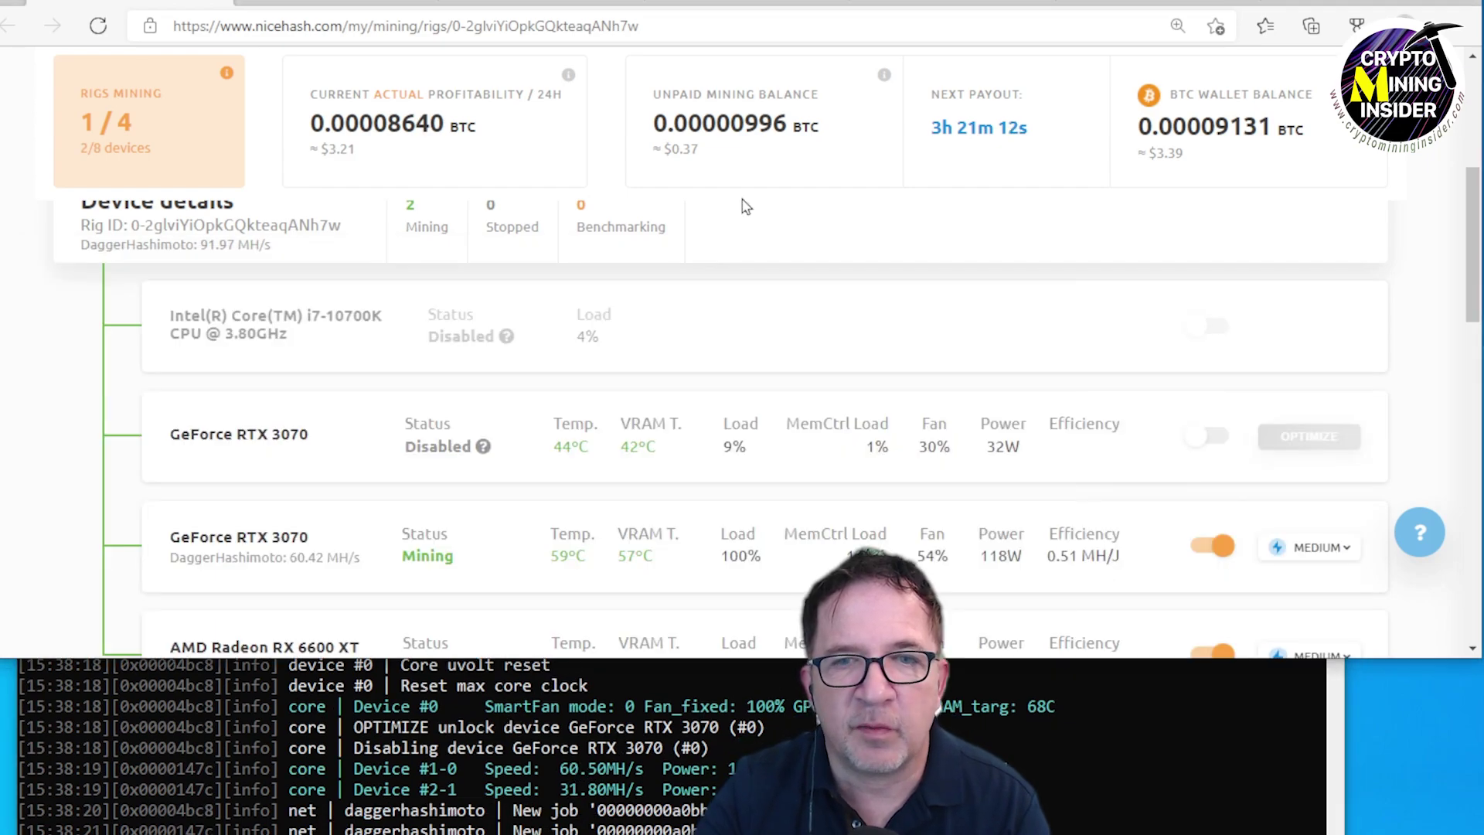
{"action": "left_click", "coordinate": [742, 206]}
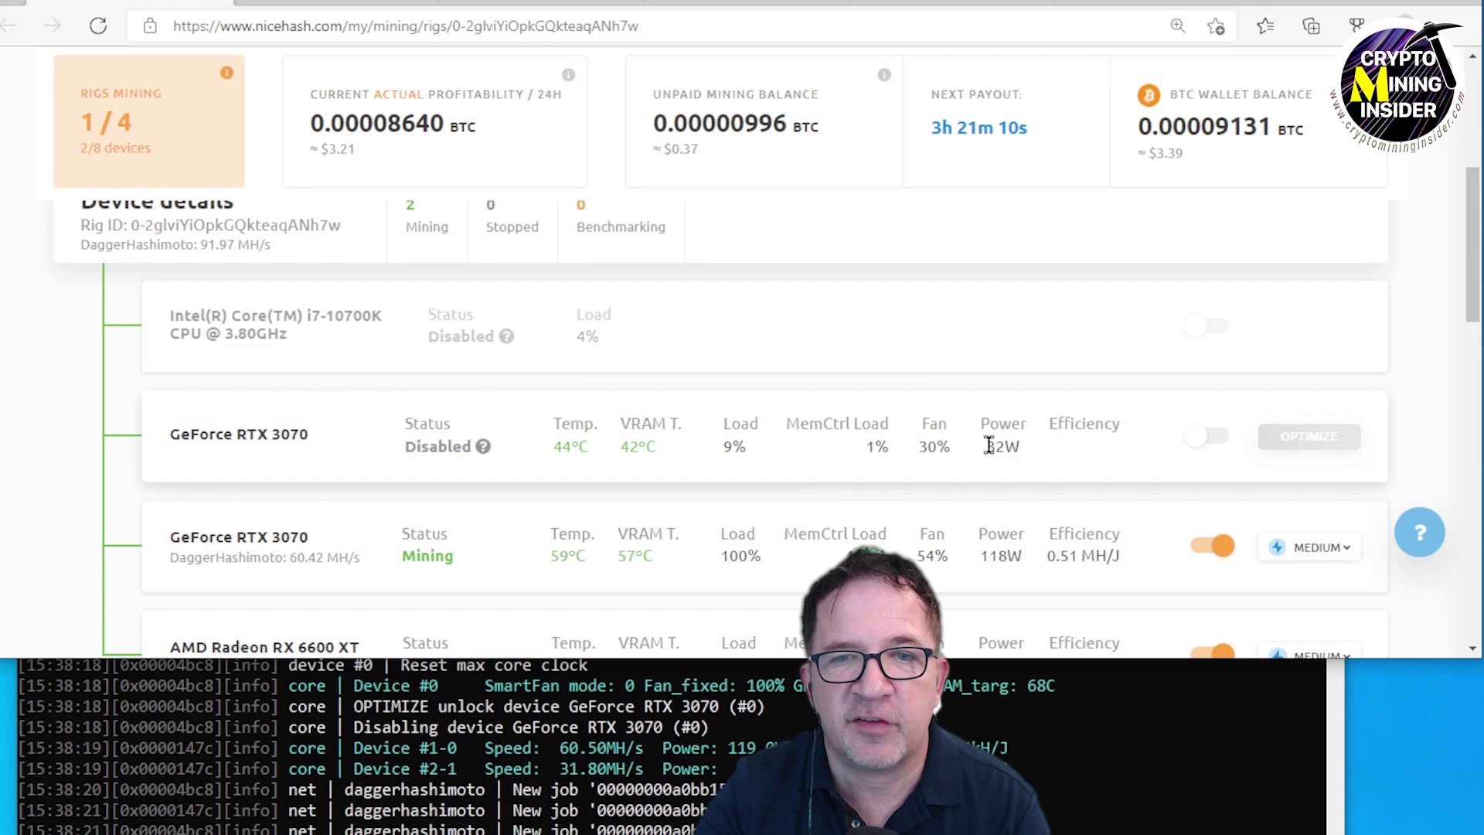
Select the AMD Radeon RX 6600 XT and give it a 950 core clock limit and 2266 memory clock.
{"action": "scroll", "coordinate": [989, 446], "scroll_direction": "down", "scroll_amount": 2}
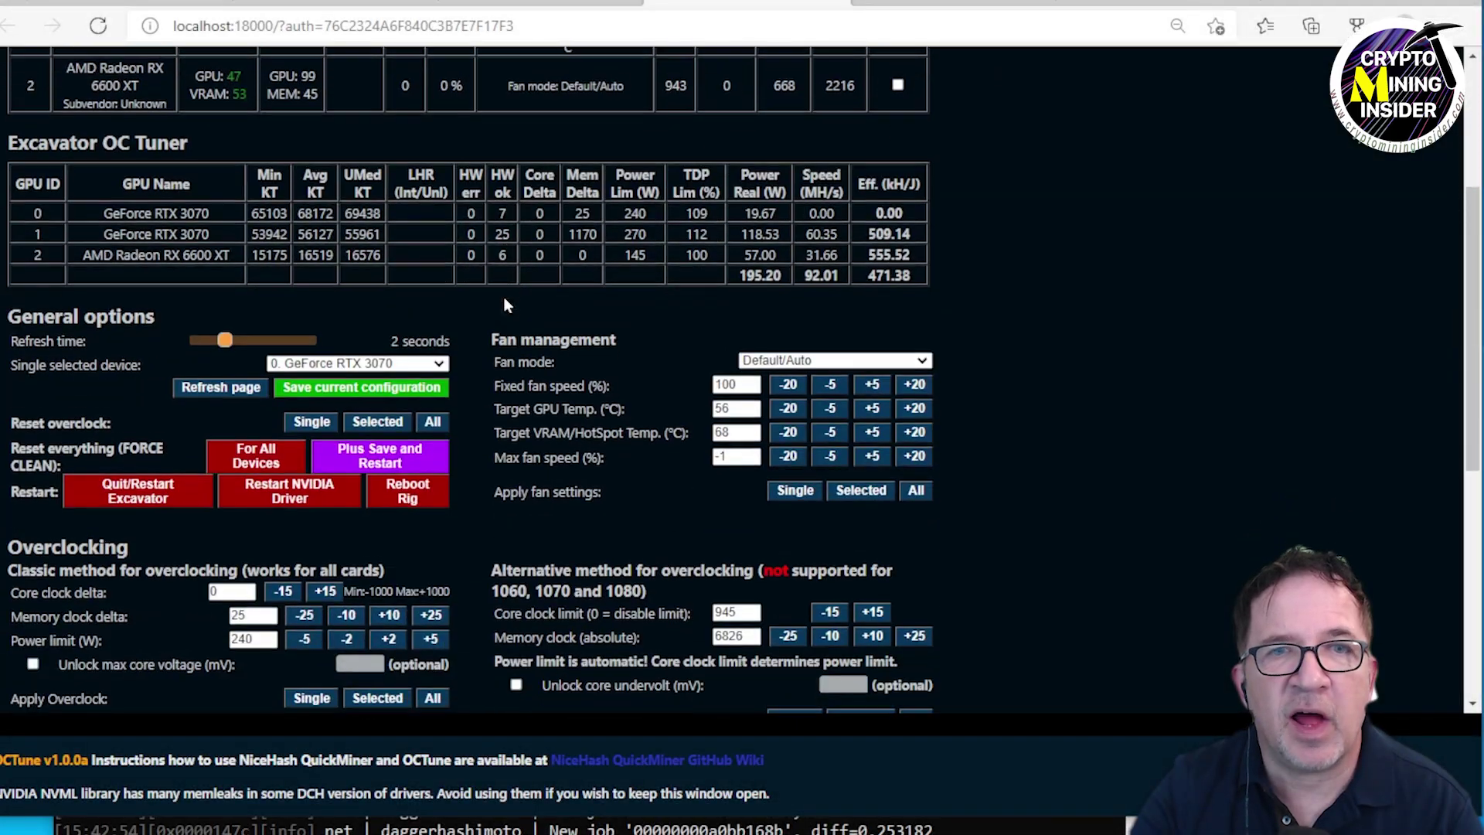
{"action": "scroll", "coordinate": [504, 305], "scroll_direction": "down", "scroll_amount": 1}
{"action": "left_click", "coordinate": [432, 252]}
{"action": "left_click", "coordinate": [416, 309]}
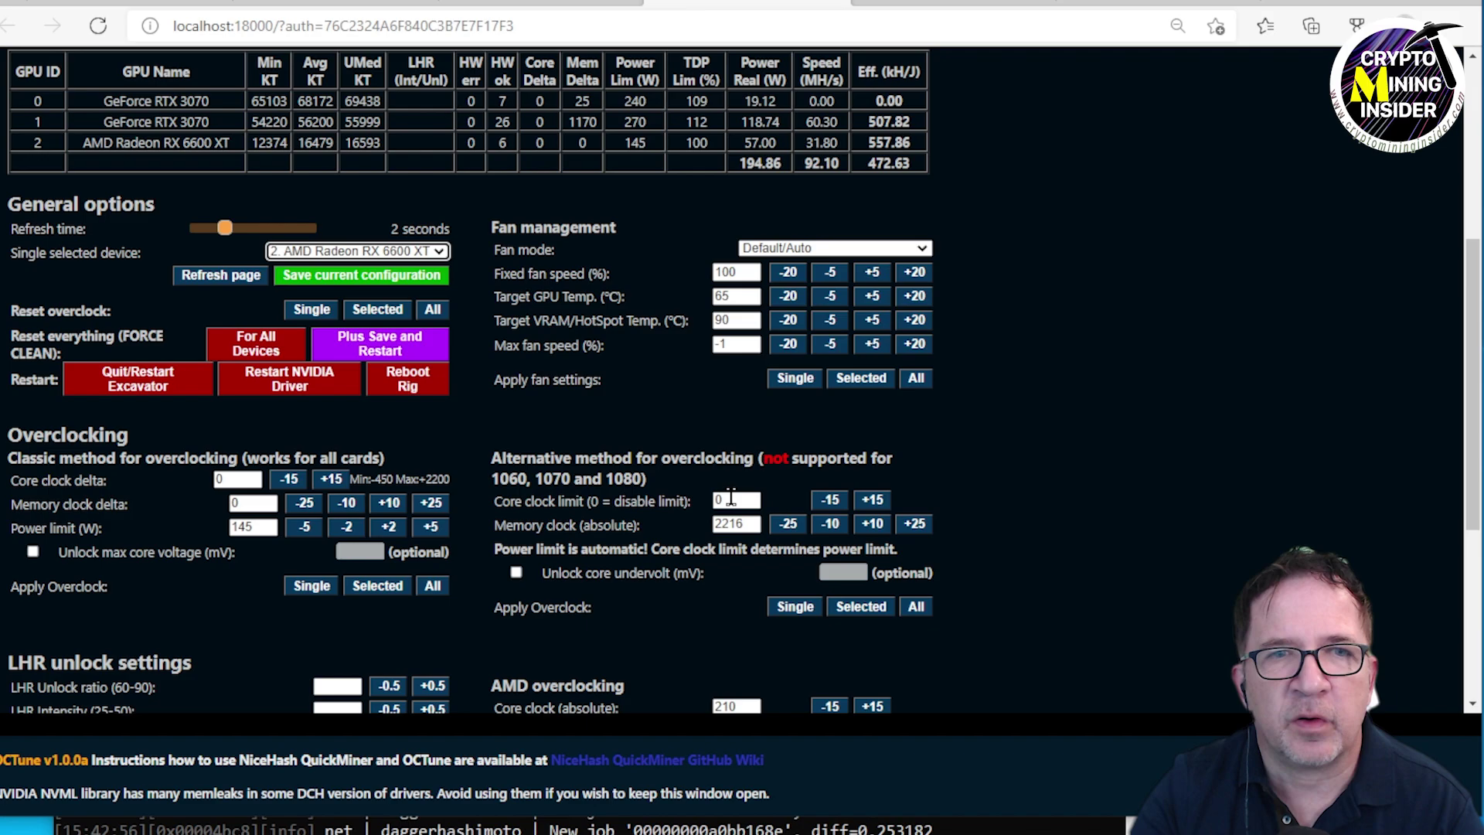
{"action": "type", "text": "978"}
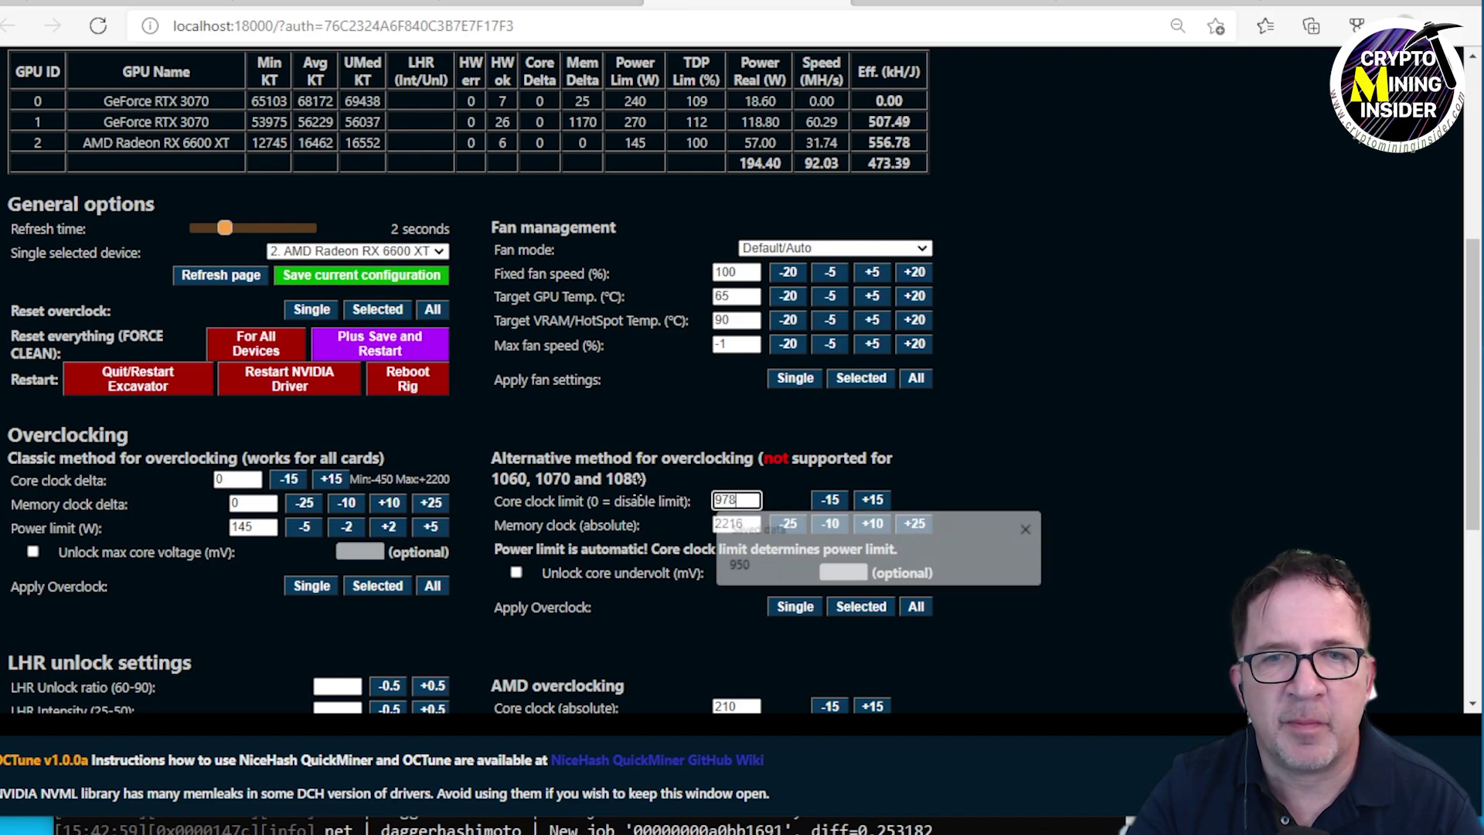
{"action": "key", "text": "BackSpace"}
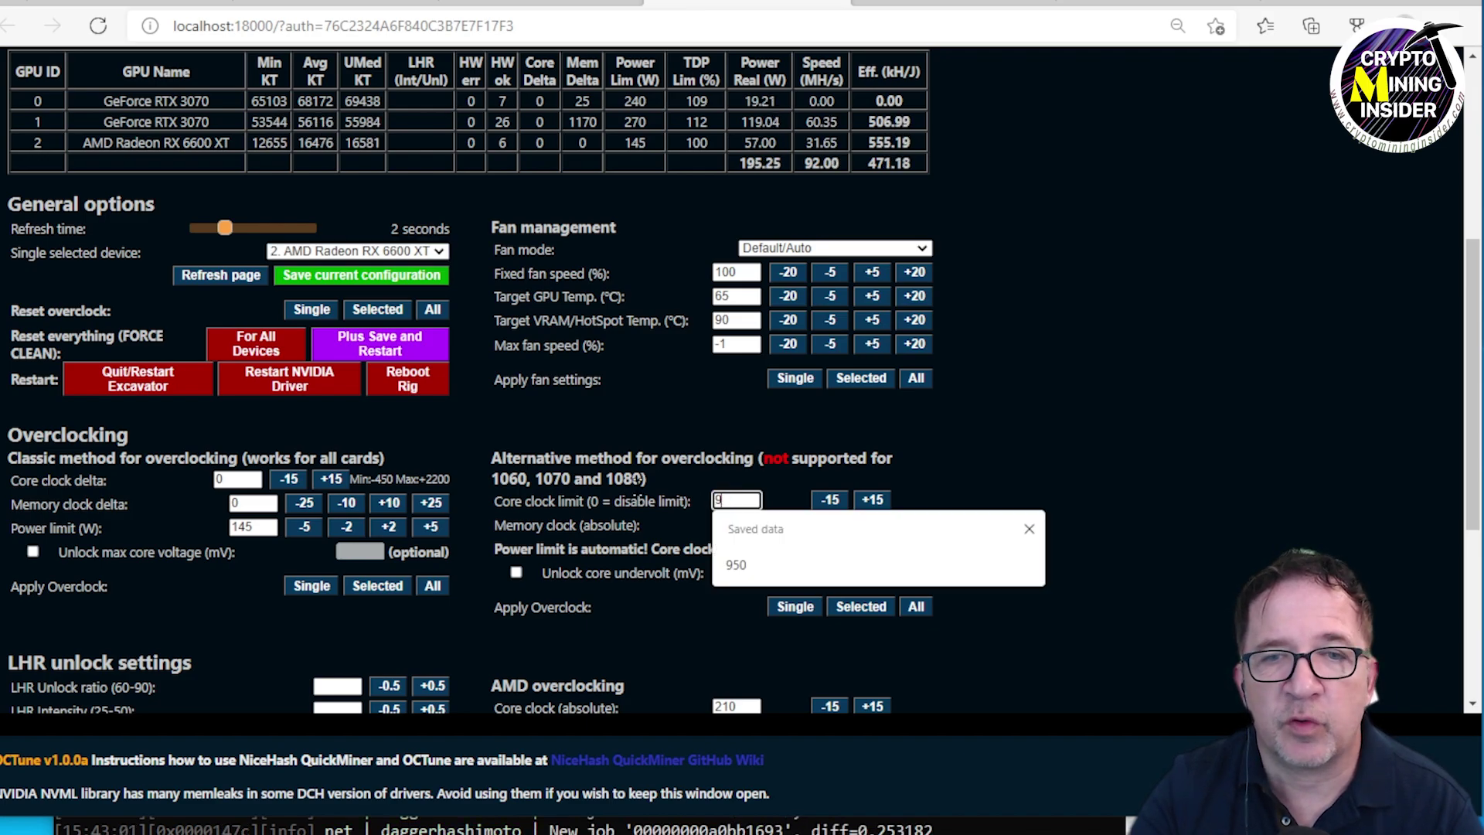
{"action": "type", "text": "50"}
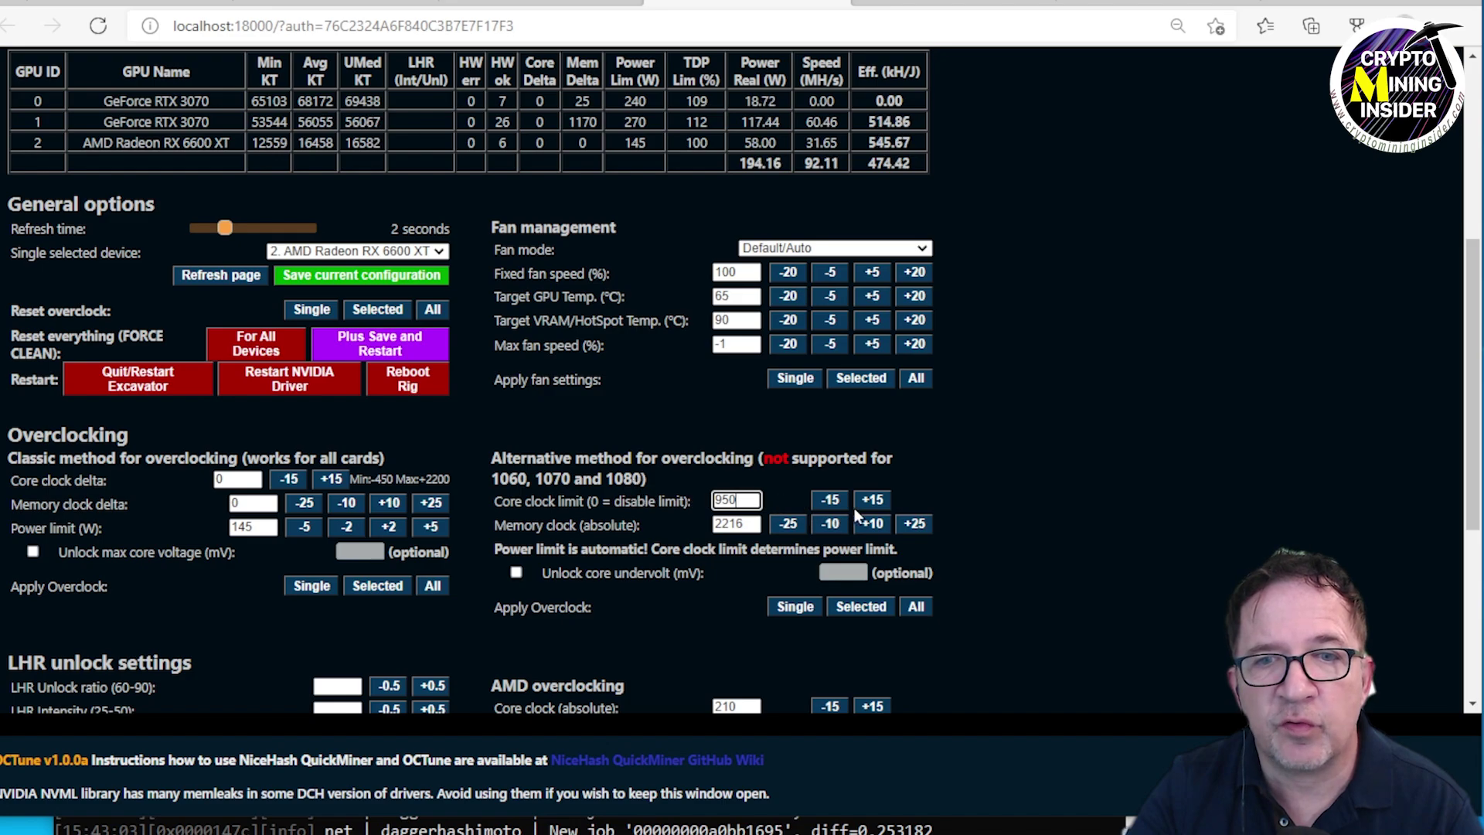
{"action": "left_click", "coordinate": [916, 526]}
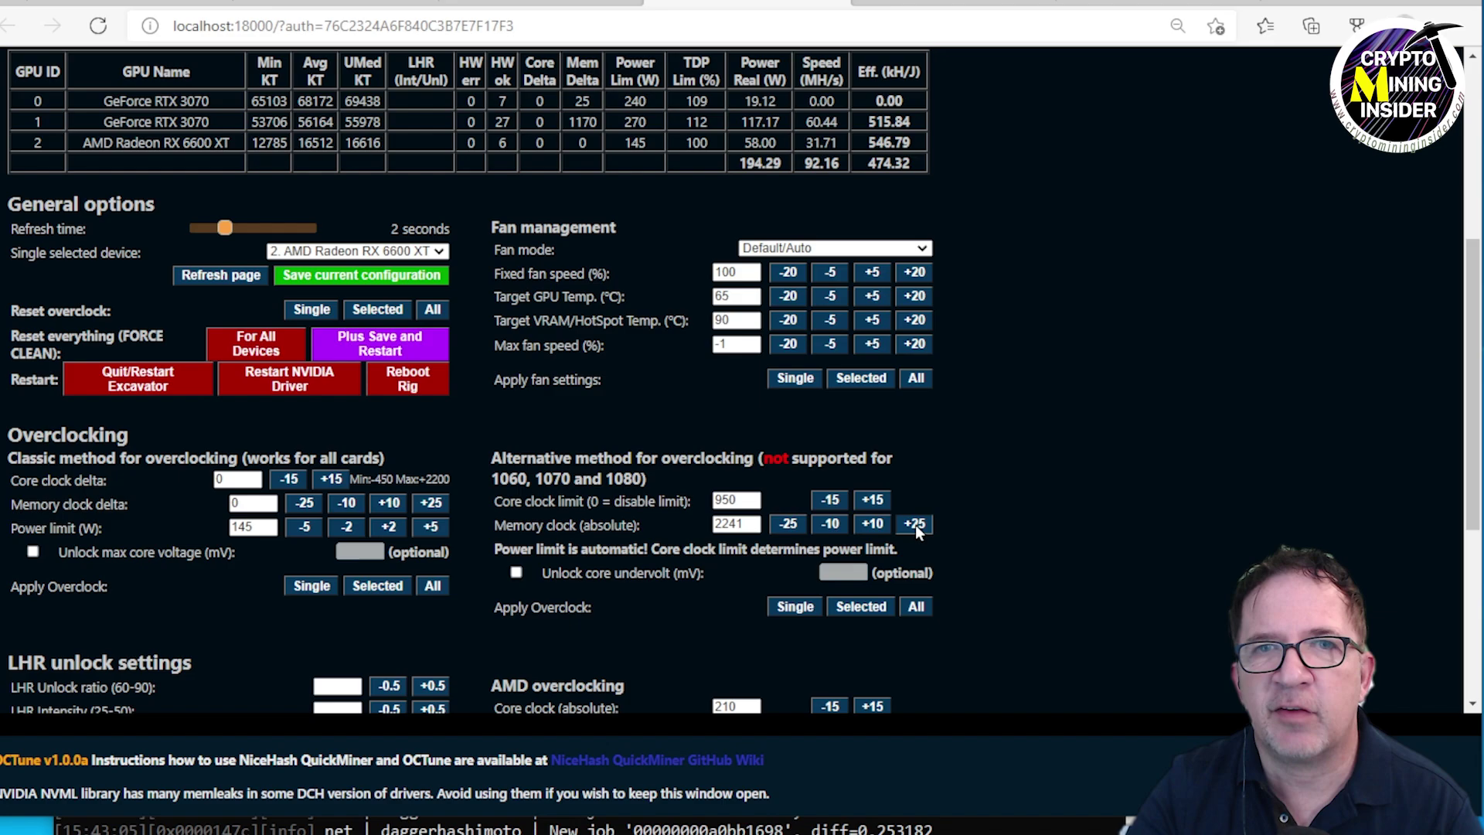
{"action": "left_click", "coordinate": [915, 525]}
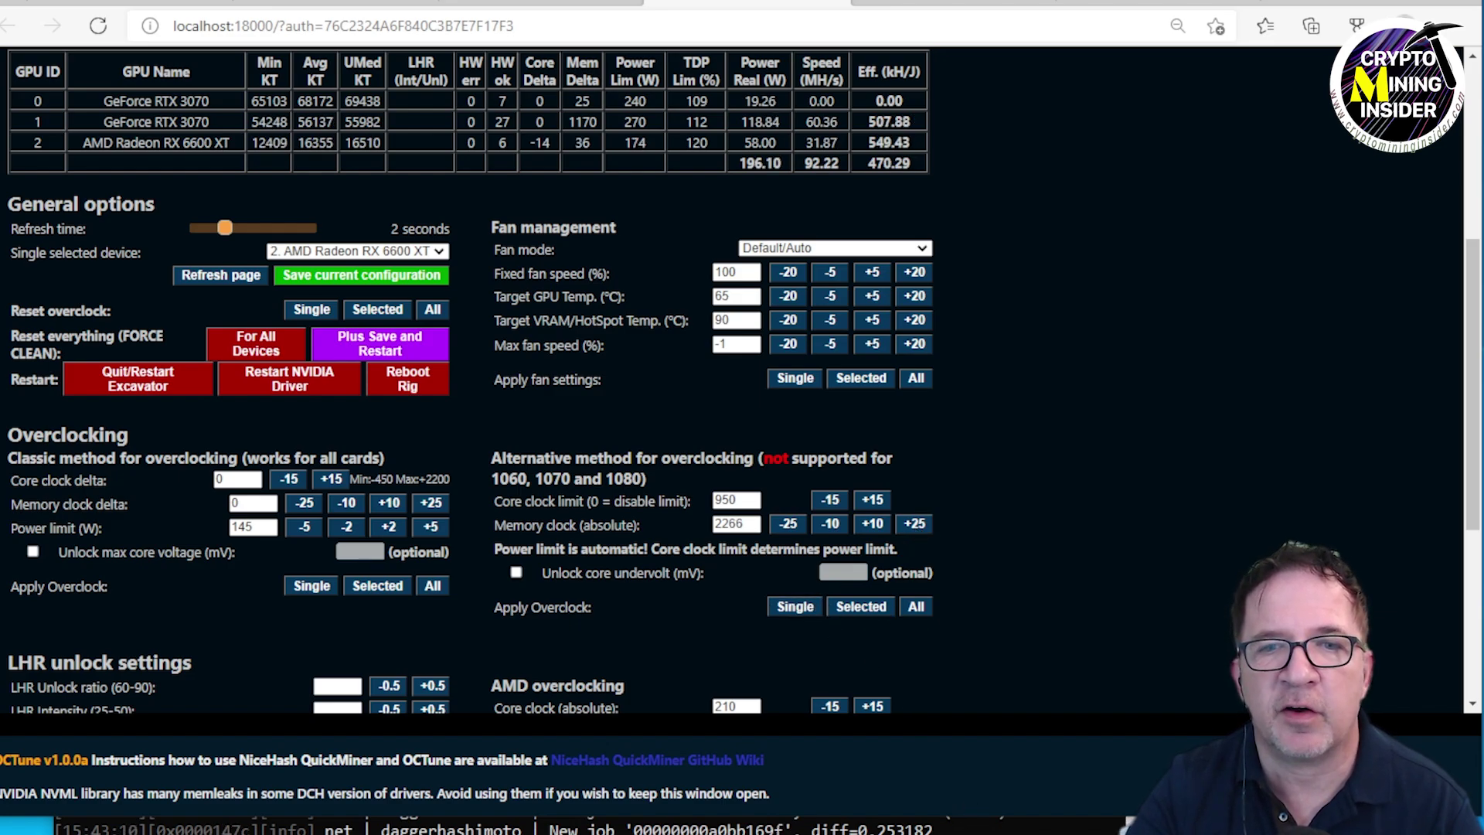
{"action": "left_click", "coordinate": [966, 827]}
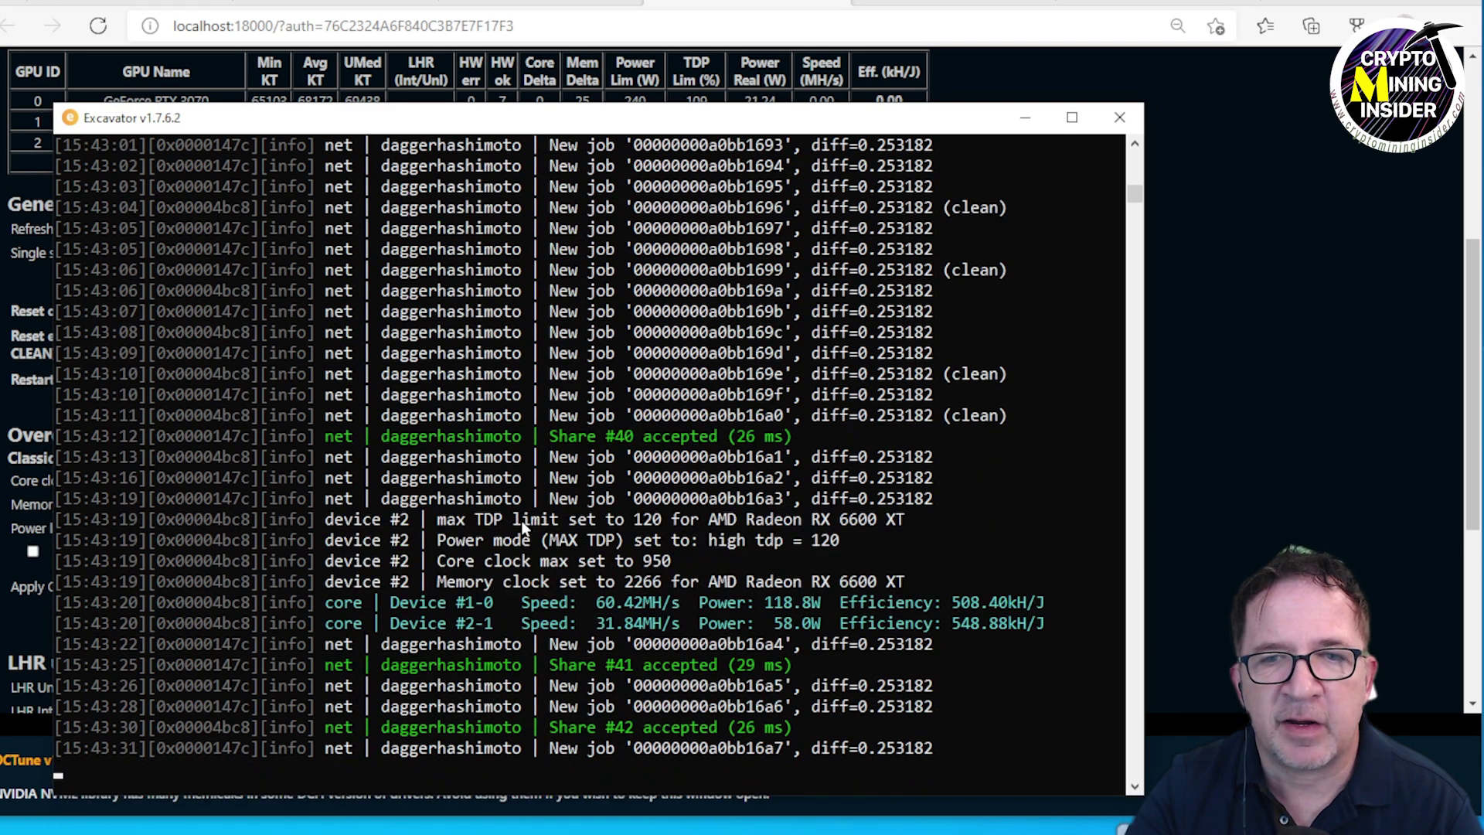
Enlarge the Excavator console to read the RX 6600 XT clock log, then minimize it.
{"action": "left_click_drag", "start_coordinate": [723, 816], "coordinate": [879, 831]}
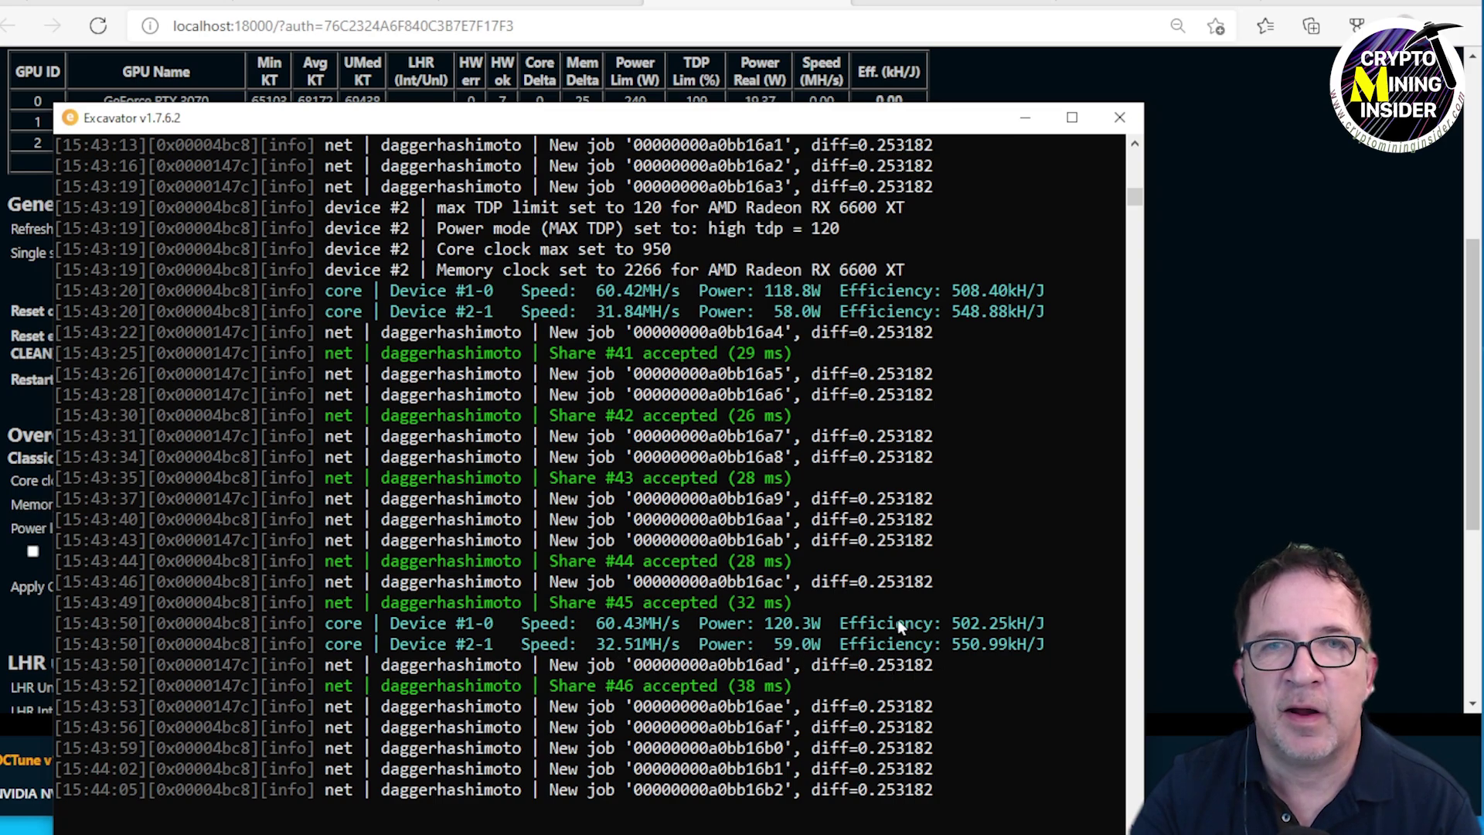
{"action": "left_click", "coordinate": [1201, 507]}
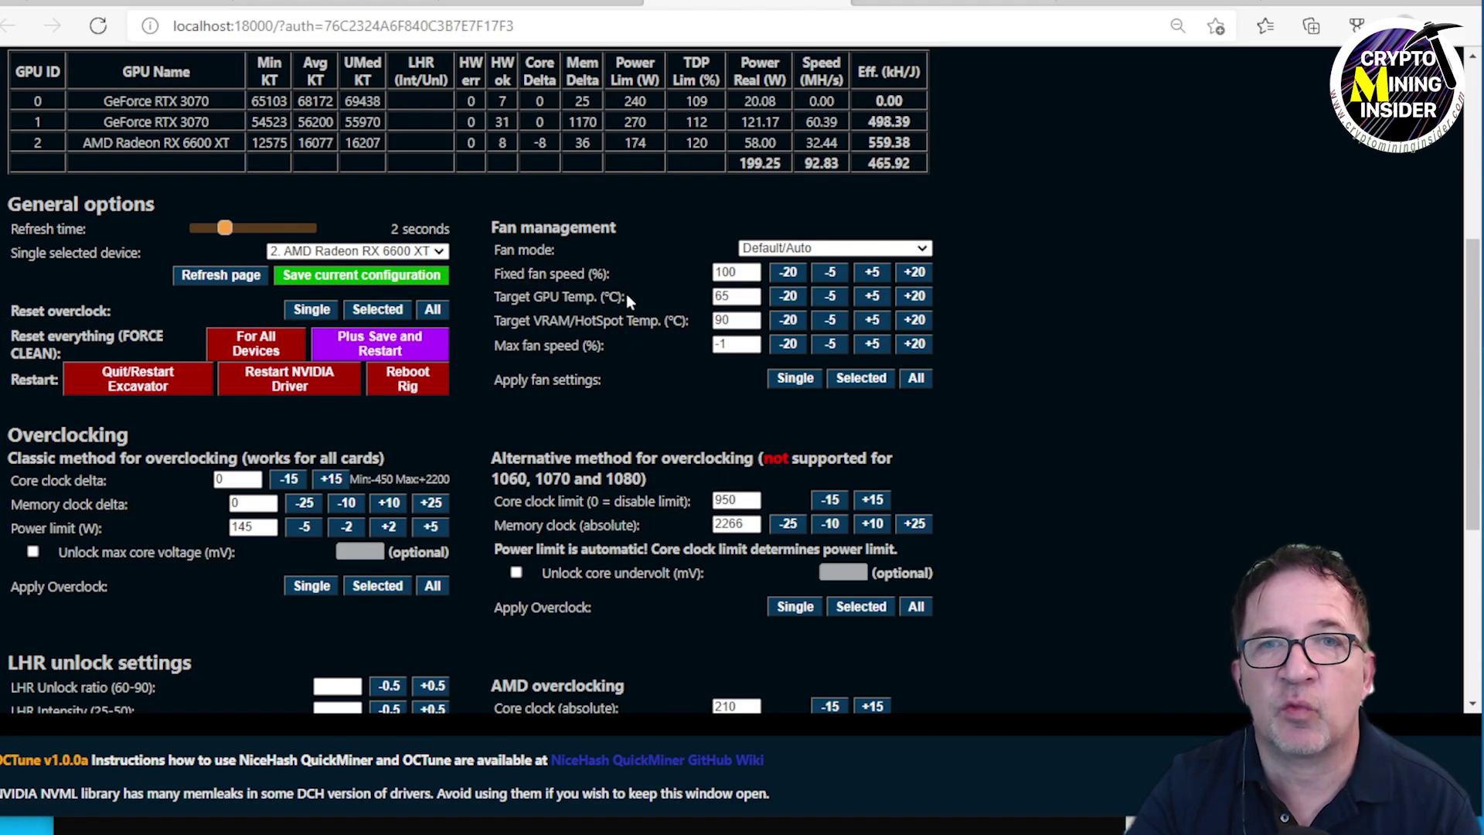
Scroll through the OCTune page and follow its NiceHash QuickMiner GitHub Wiki link.
{"action": "scroll", "coordinate": [684, 533], "scroll_direction": "down", "scroll_amount": 3}
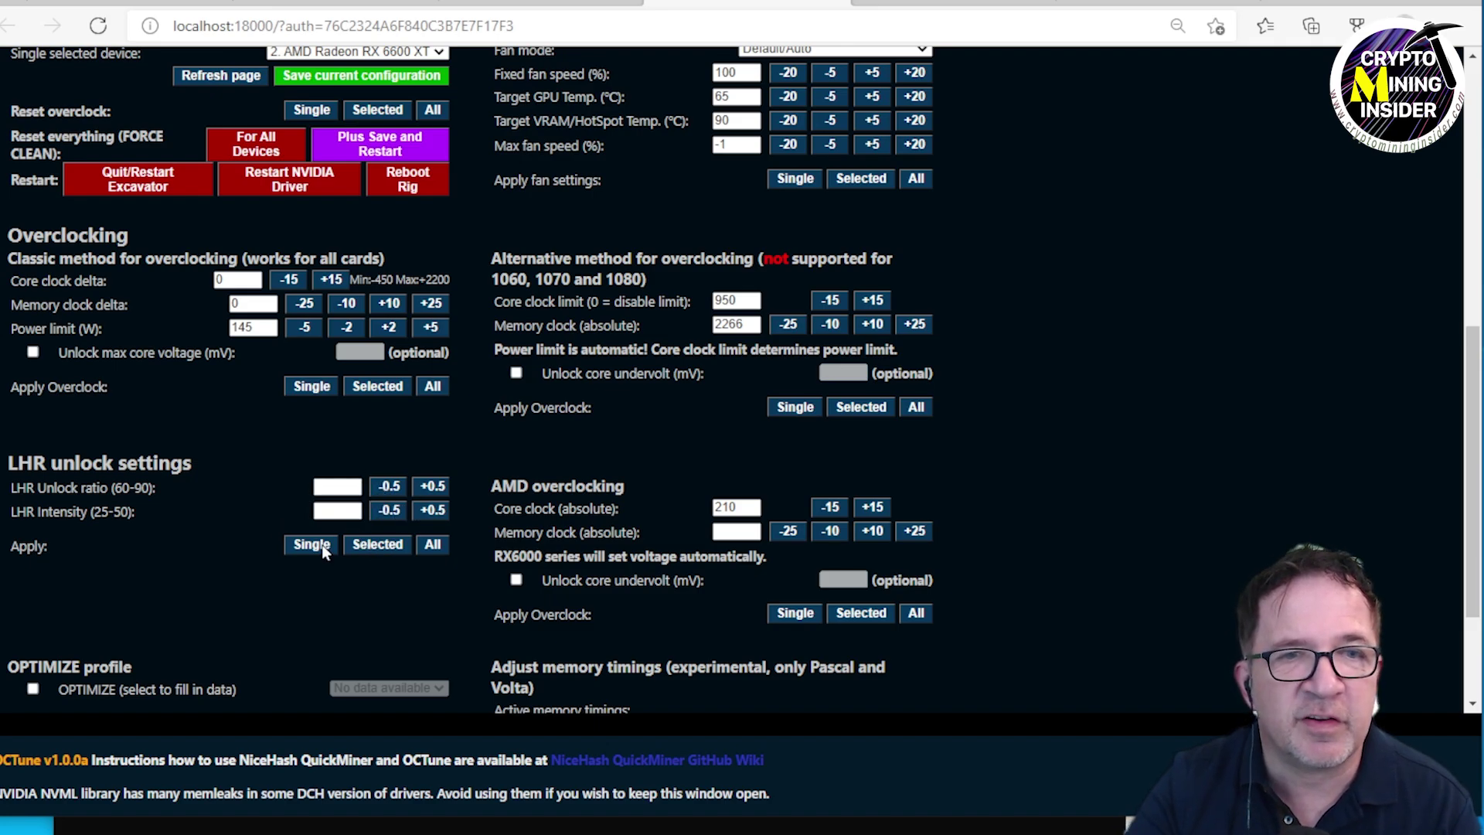
{"action": "scroll", "coordinate": [454, 531], "scroll_direction": "up", "scroll_amount": 6}
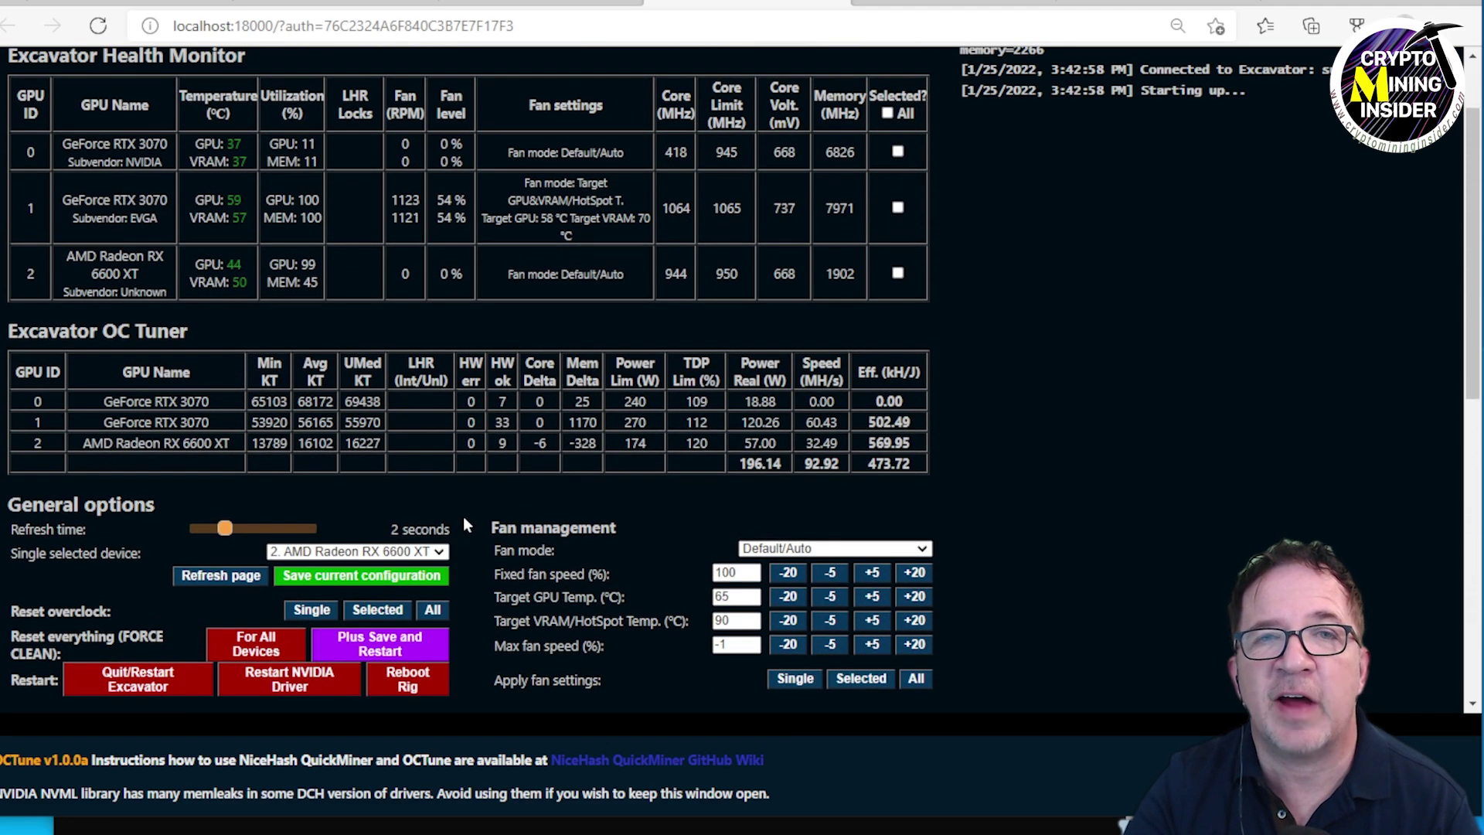
{"action": "scroll", "coordinate": [462, 516], "scroll_direction": "up", "scroll_amount": 1}
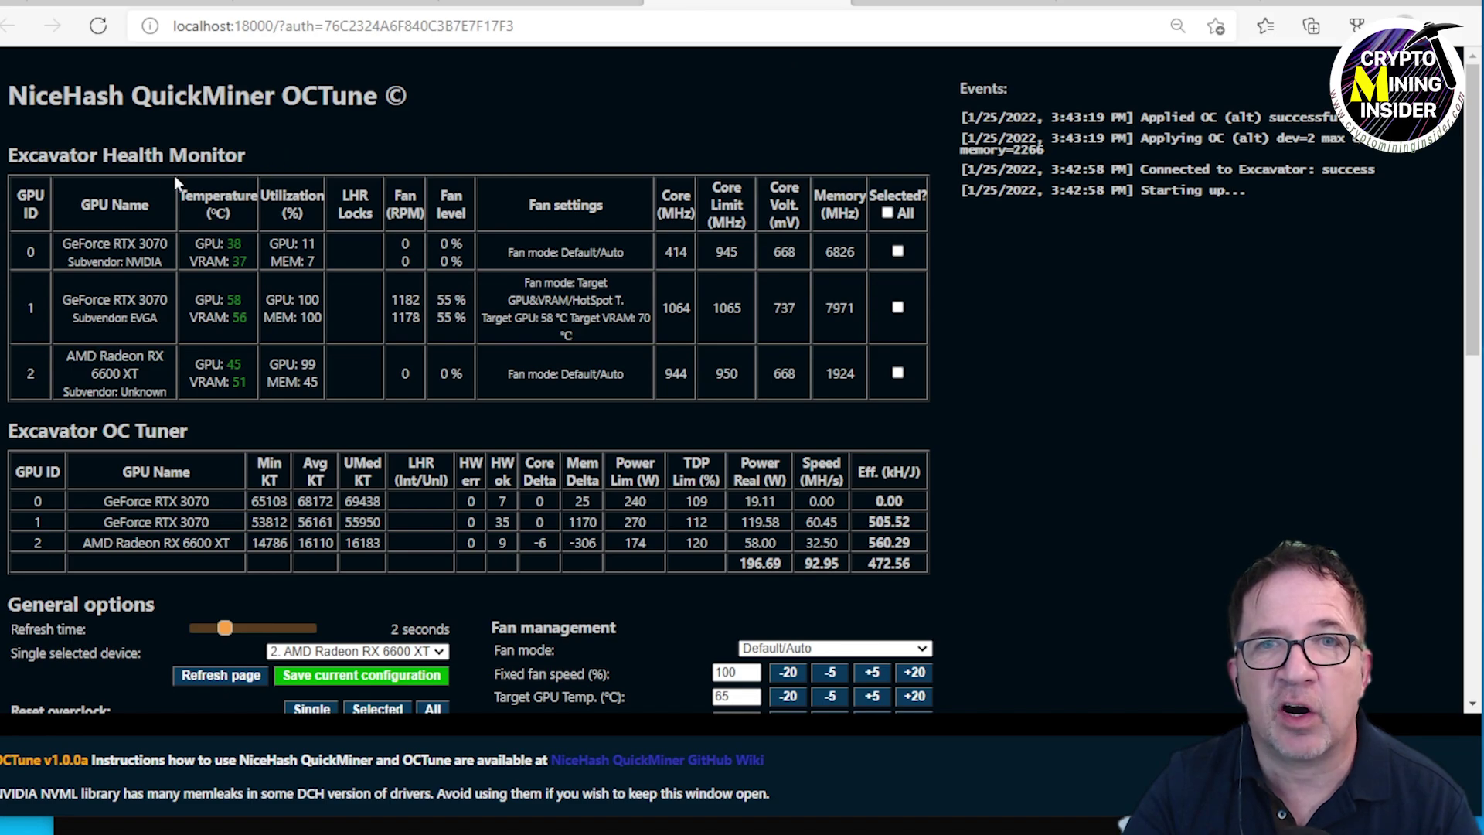
{"action": "scroll", "coordinate": [347, 356], "scroll_direction": "down", "scroll_amount": 4}
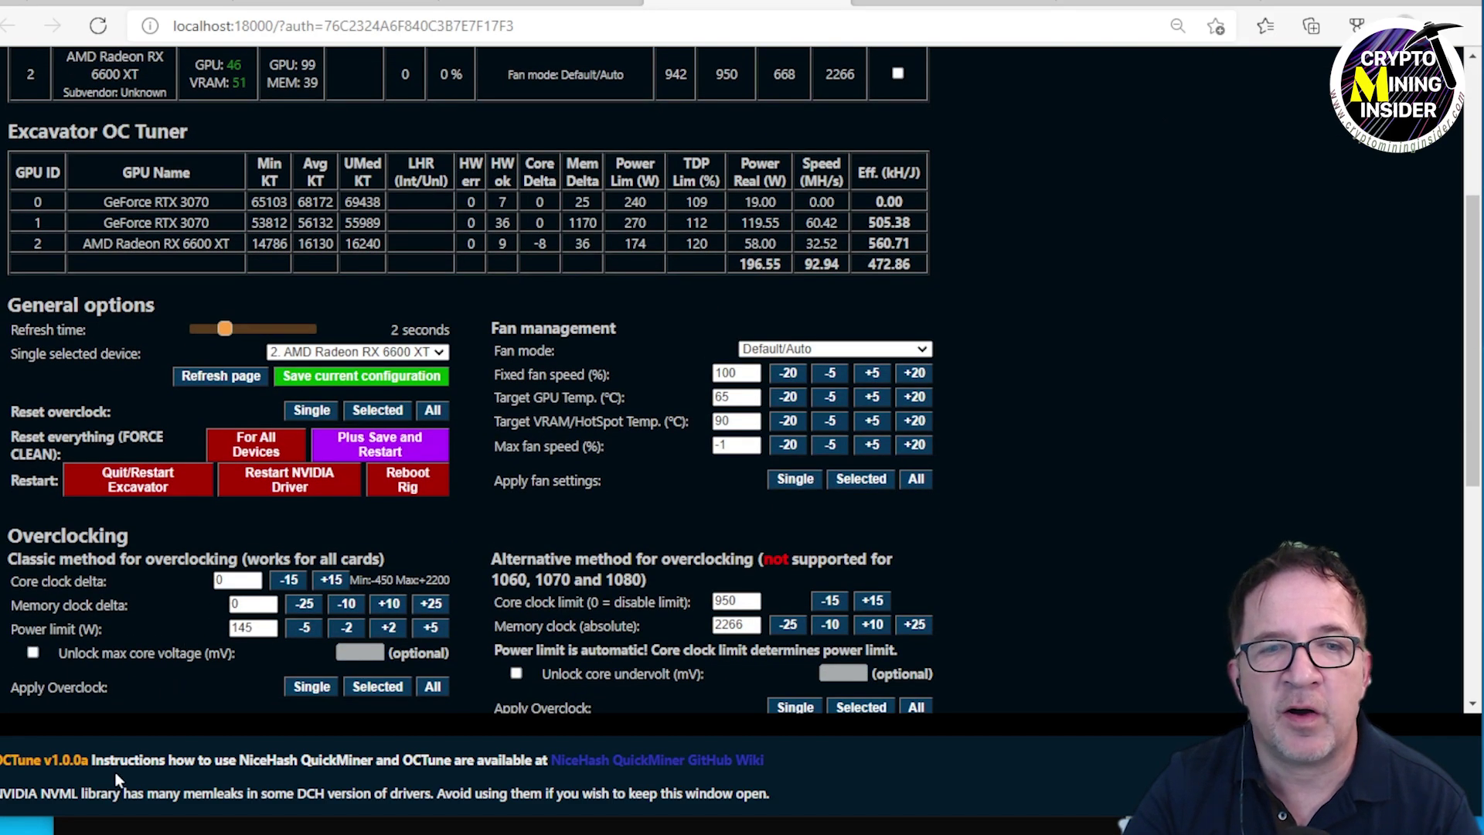
{"action": "left_click", "coordinate": [672, 761]}
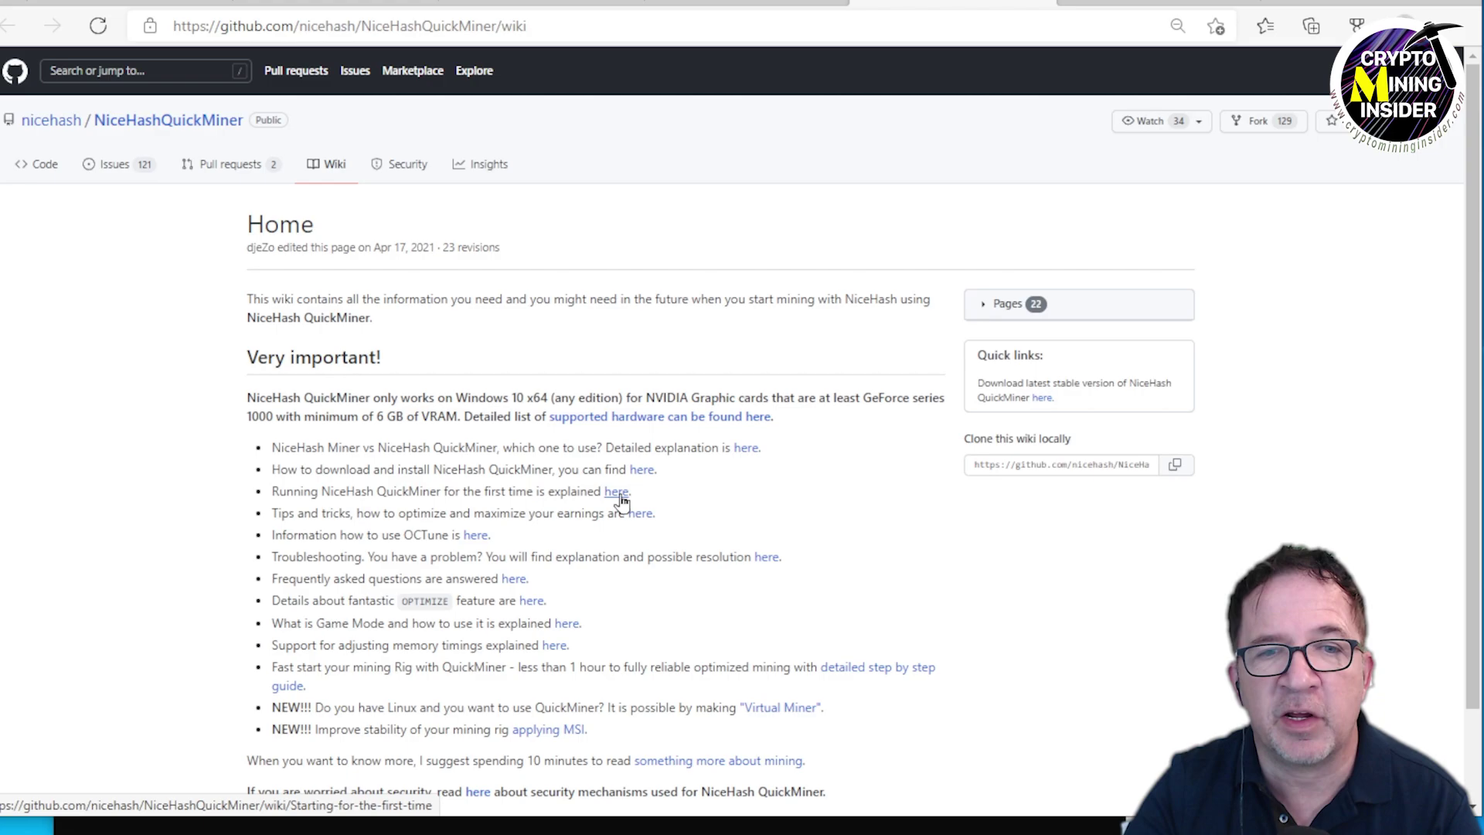
Open the wiki's OCTune page and read through its alternative overclocking guide with core clock limits.
{"action": "left_click", "coordinate": [476, 540]}
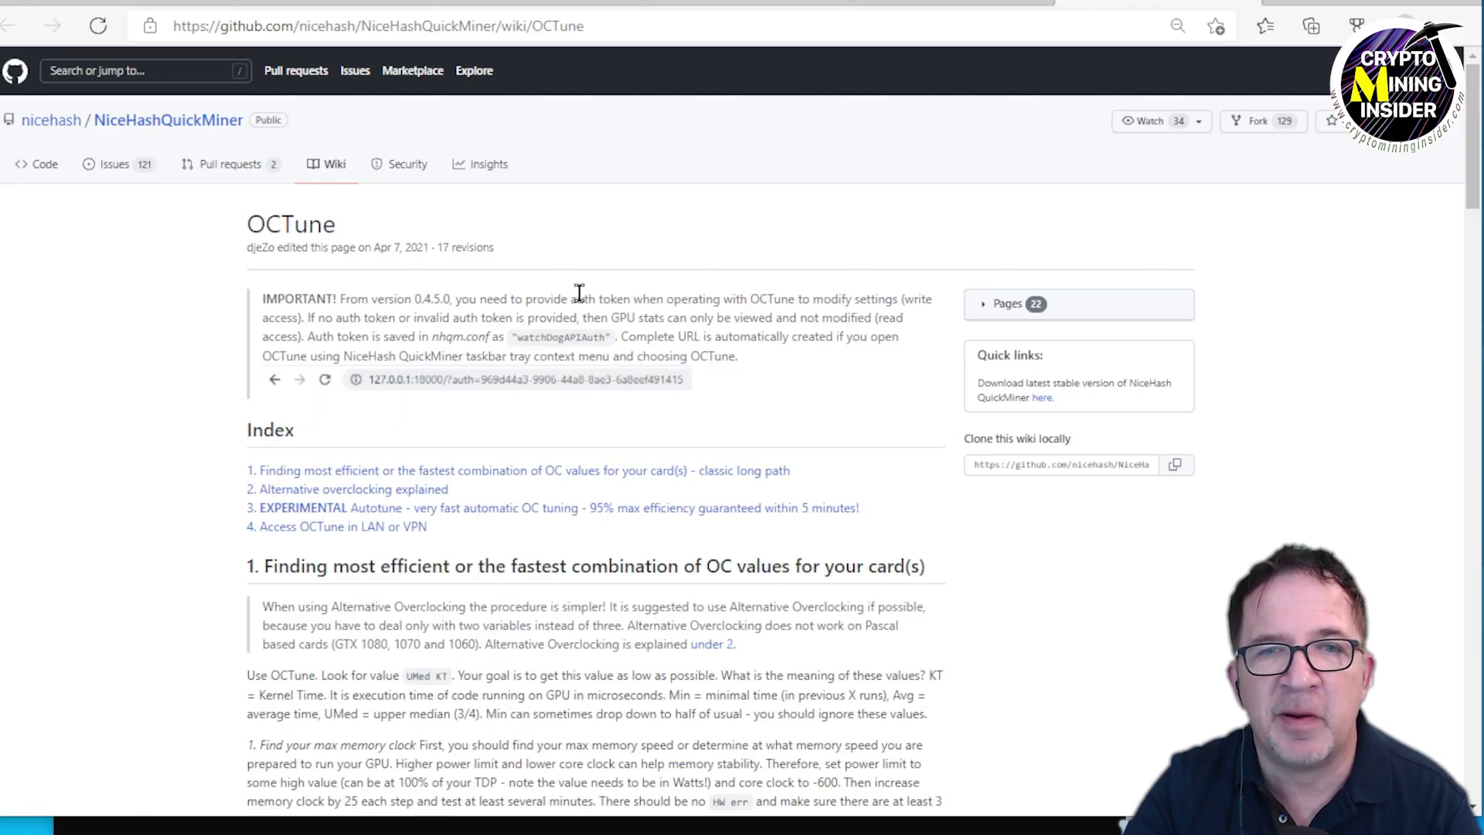
{"action": "scroll", "coordinate": [444, 349], "scroll_direction": "down", "scroll_amount": 3}
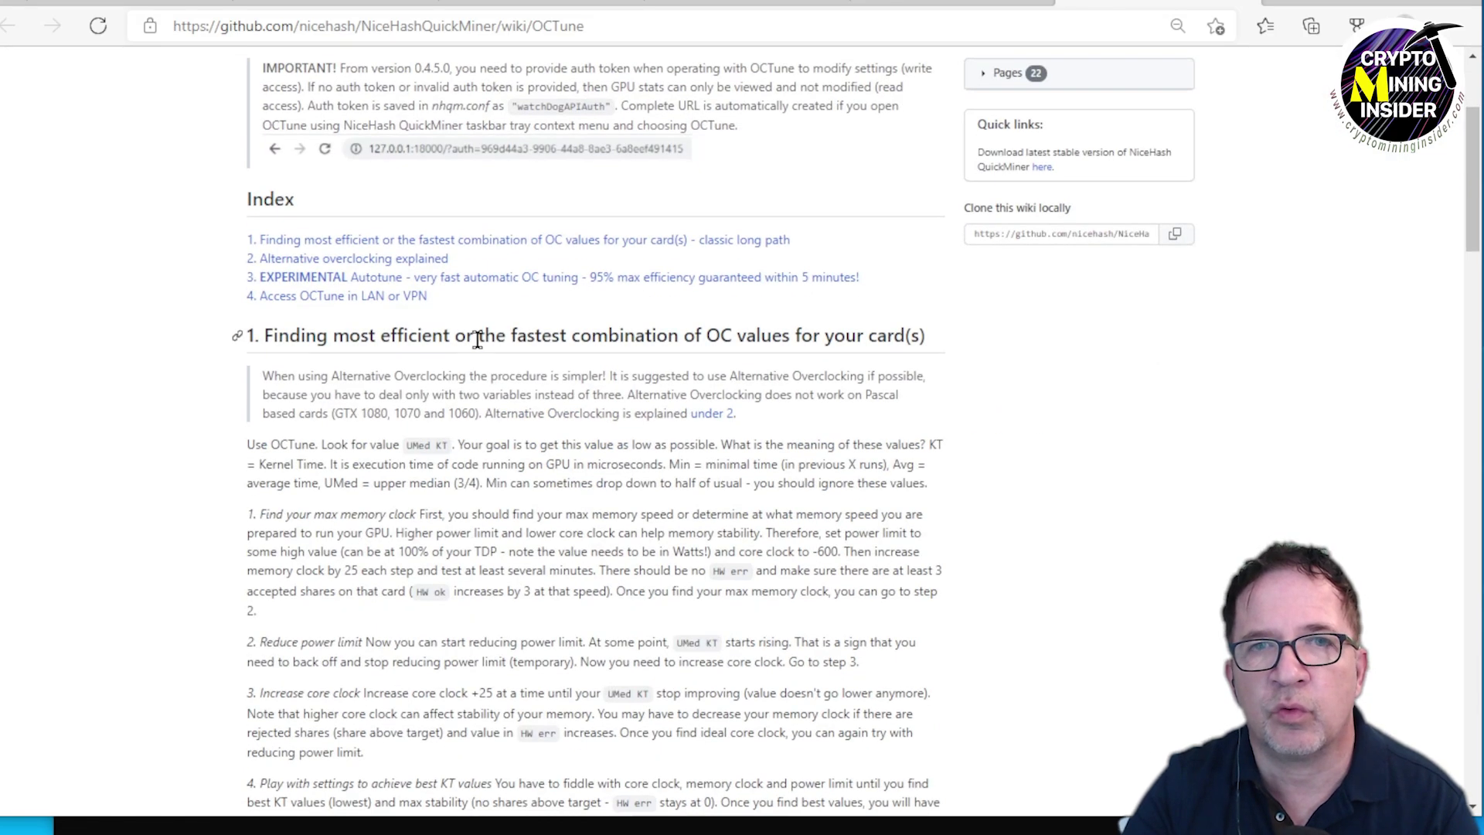
{"action": "scroll", "coordinate": [477, 340], "scroll_direction": "down", "scroll_amount": 3}
{"action": "scroll", "coordinate": [487, 341], "scroll_direction": "down", "scroll_amount": 5}
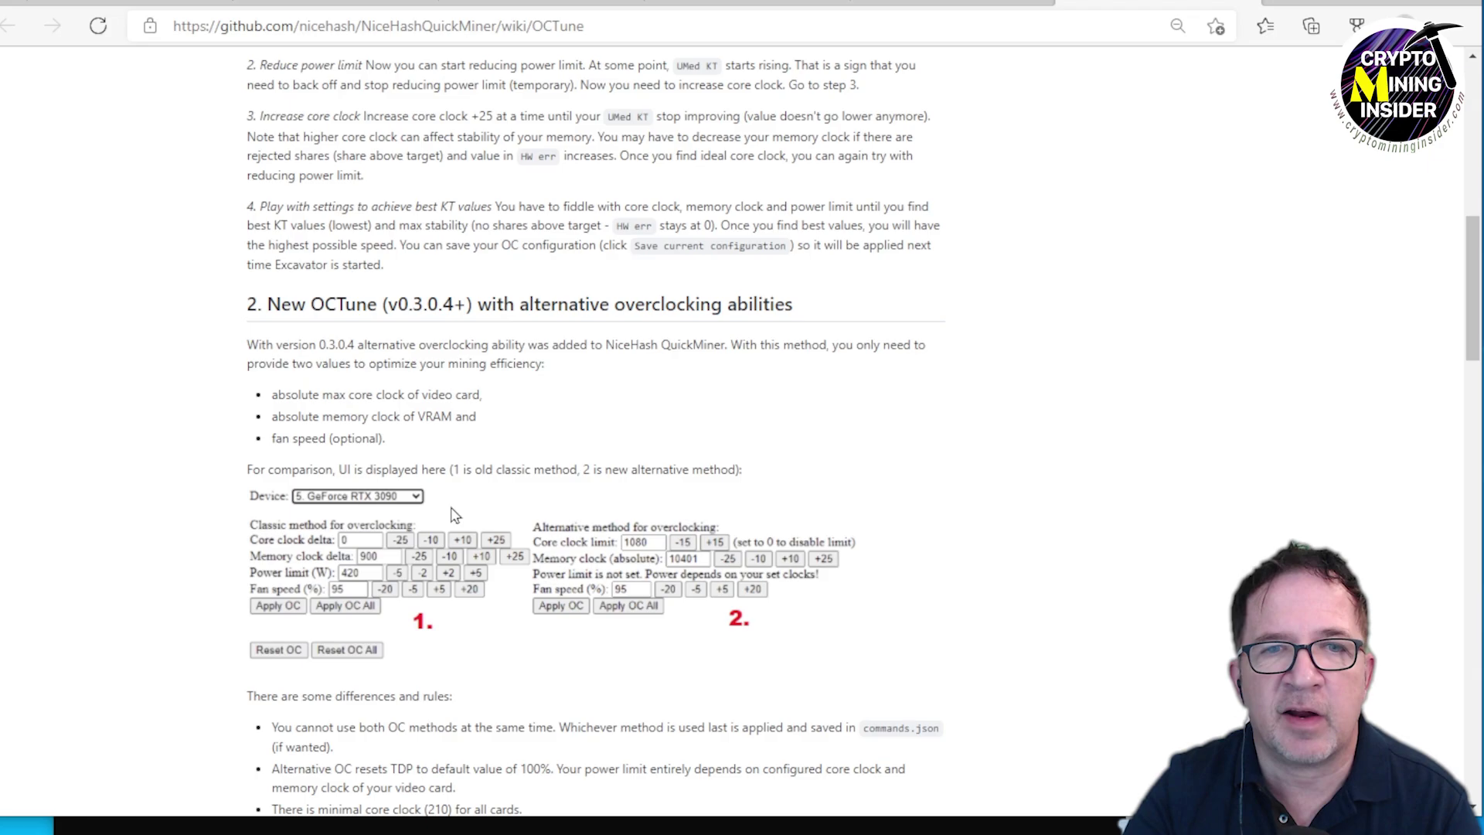
{"action": "scroll", "coordinate": [632, 555], "scroll_direction": "down", "scroll_amount": 7}
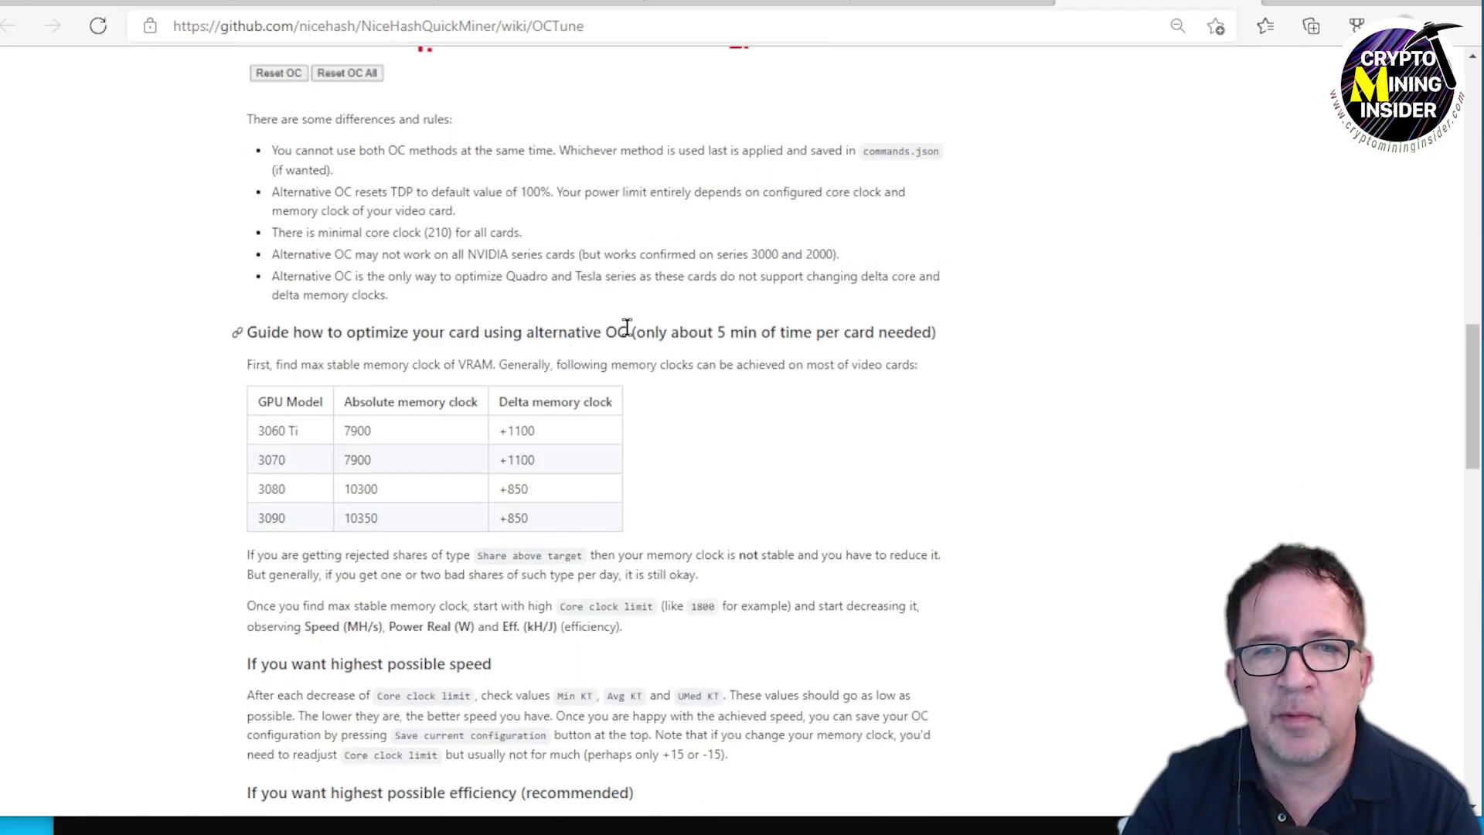
{"action": "scroll", "coordinate": [433, 495], "scroll_direction": "down", "scroll_amount": 4}
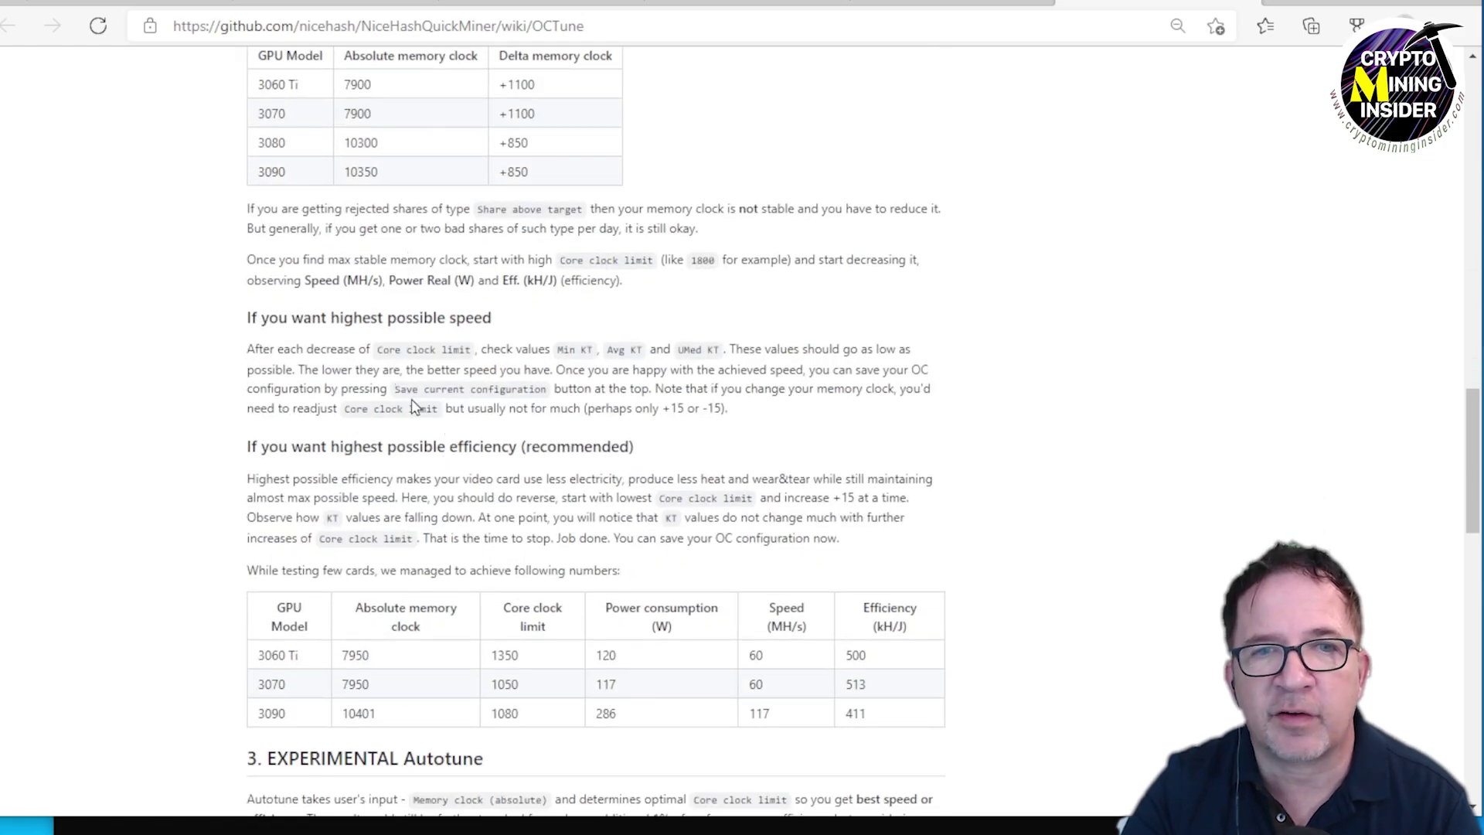
{"action": "scroll", "coordinate": [430, 410], "scroll_direction": "down", "scroll_amount": 4}
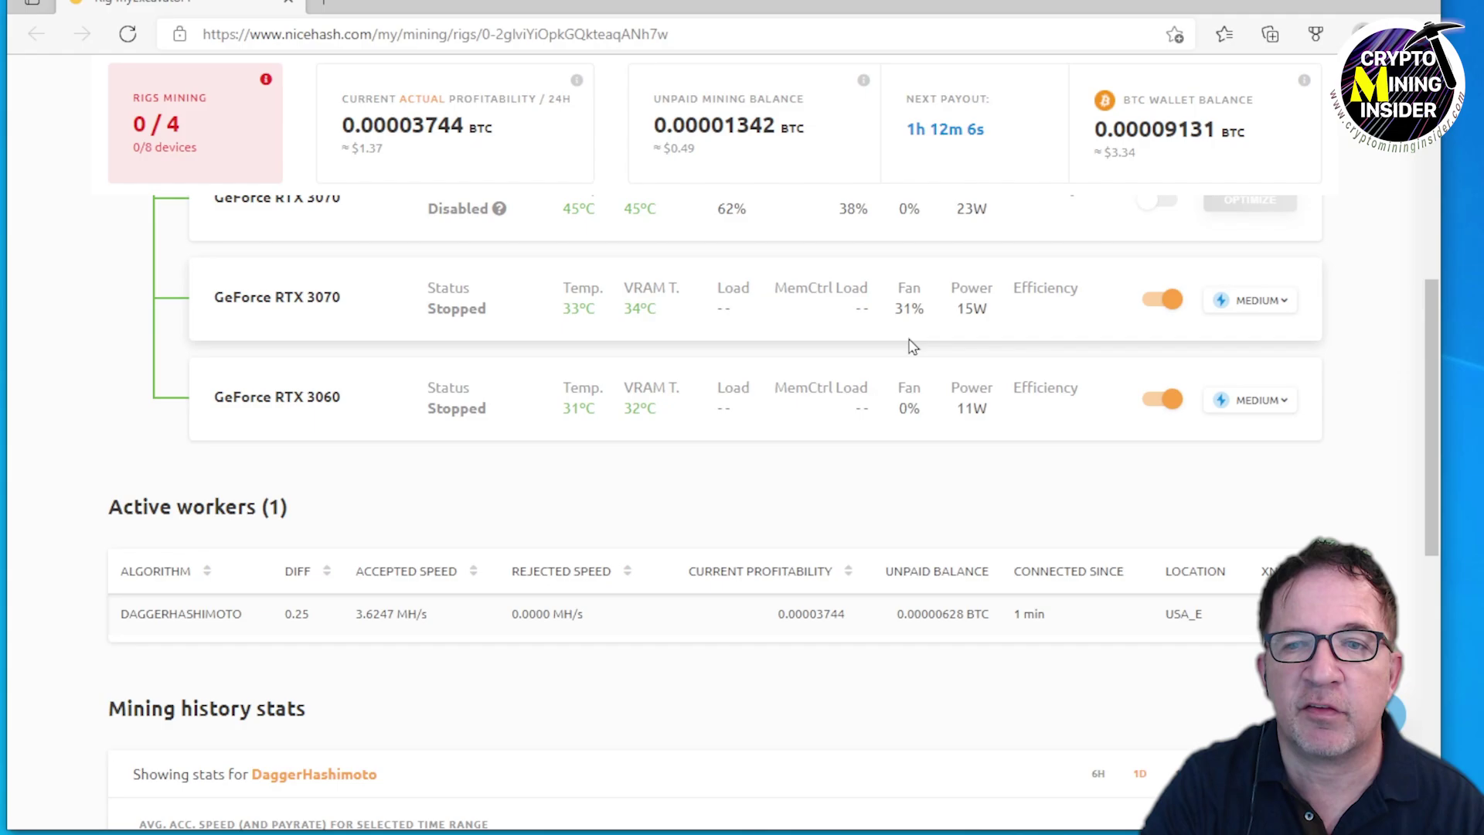
Minimize the rig page browser to reach the Excavator console and restart mining.
{"action": "scroll", "coordinate": [912, 346], "scroll_direction": "up", "scroll_amount": 3}
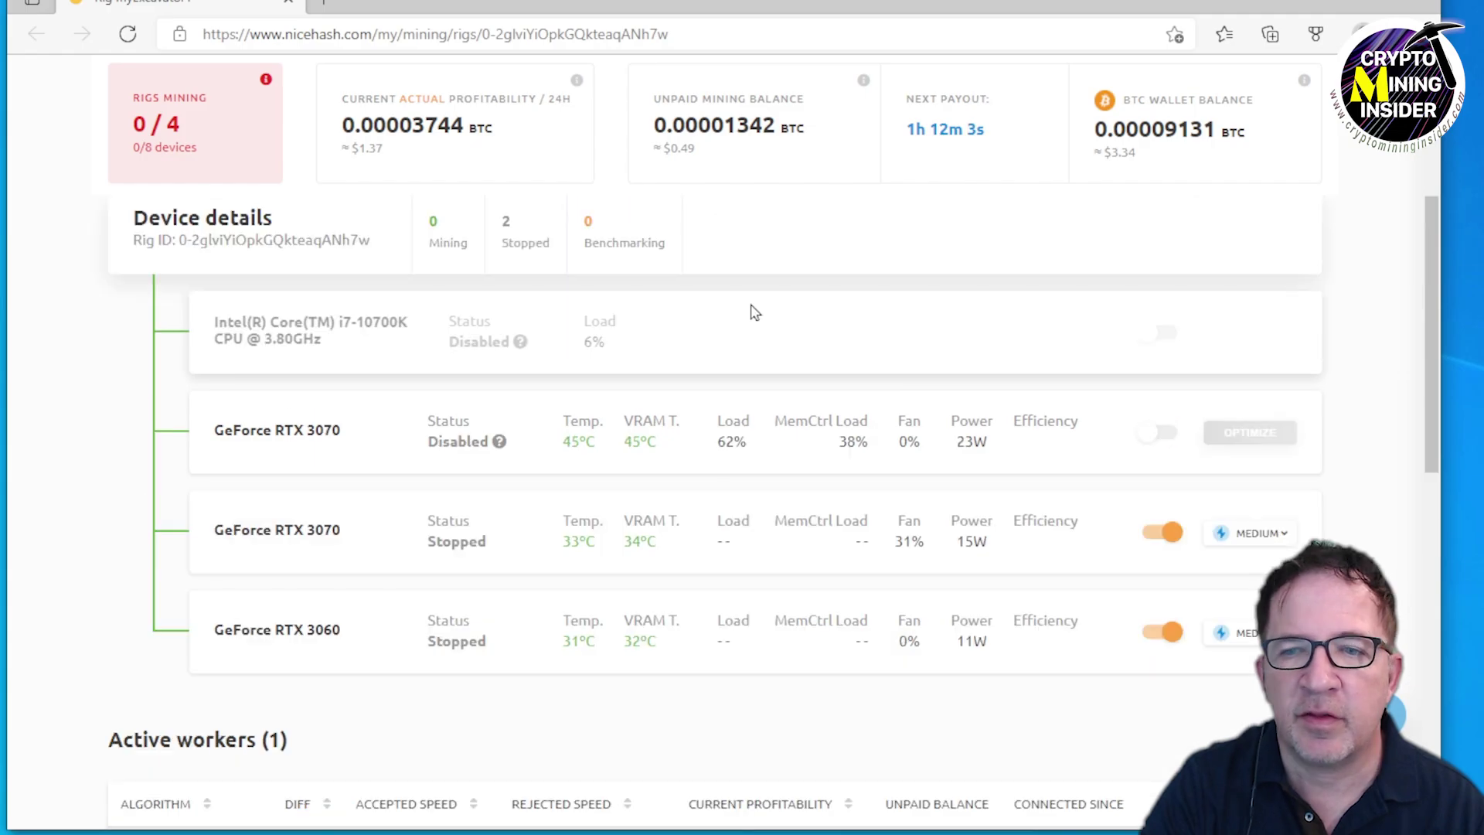
{"action": "left_click", "coordinate": [1316, 6]}
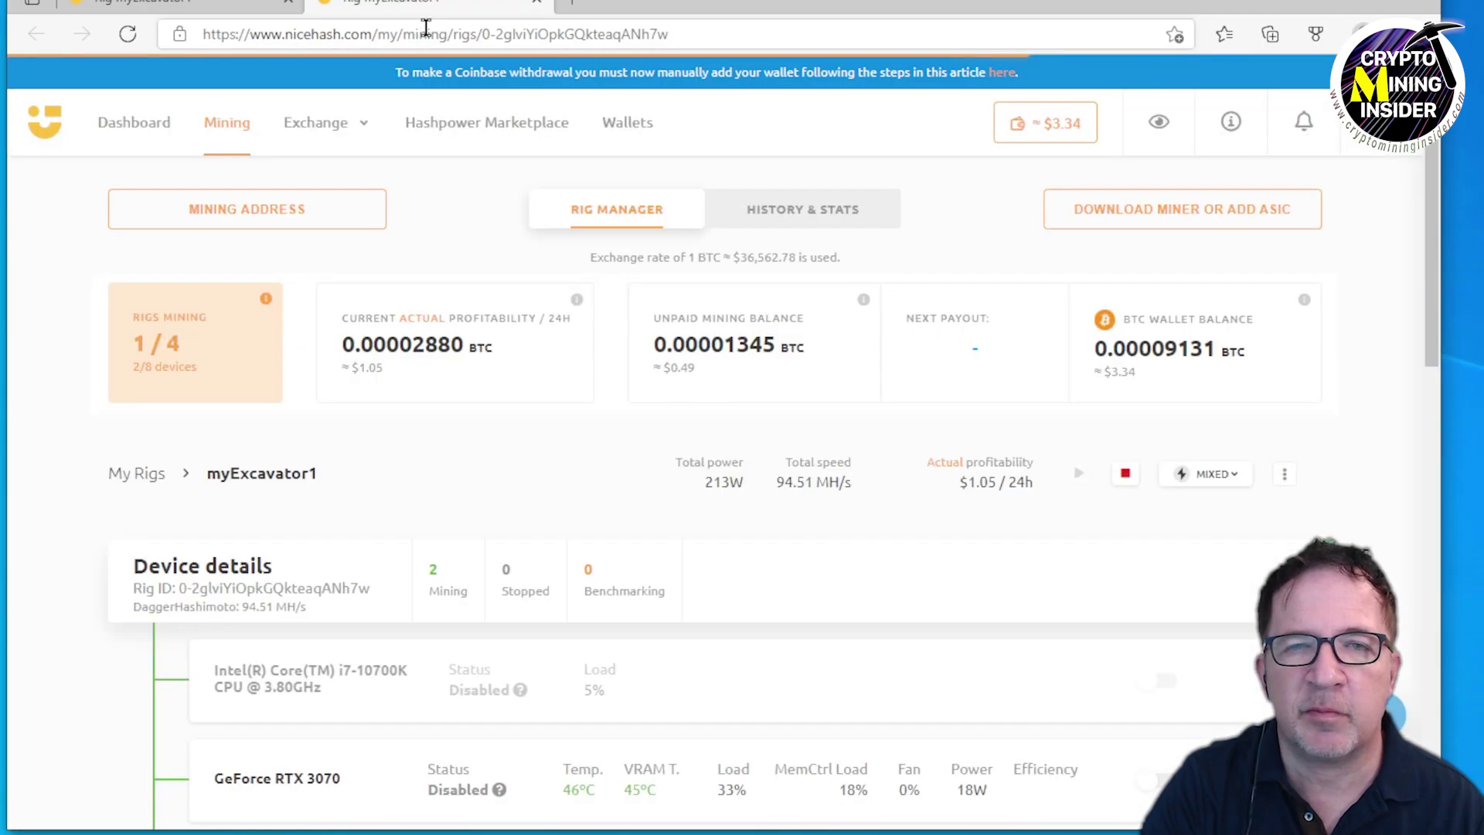
Change the RTX 3060's overclocking profile from Medium to Manual in Rig Manager.
{"action": "scroll", "coordinate": [573, 292], "scroll_direction": "down", "scroll_amount": 6}
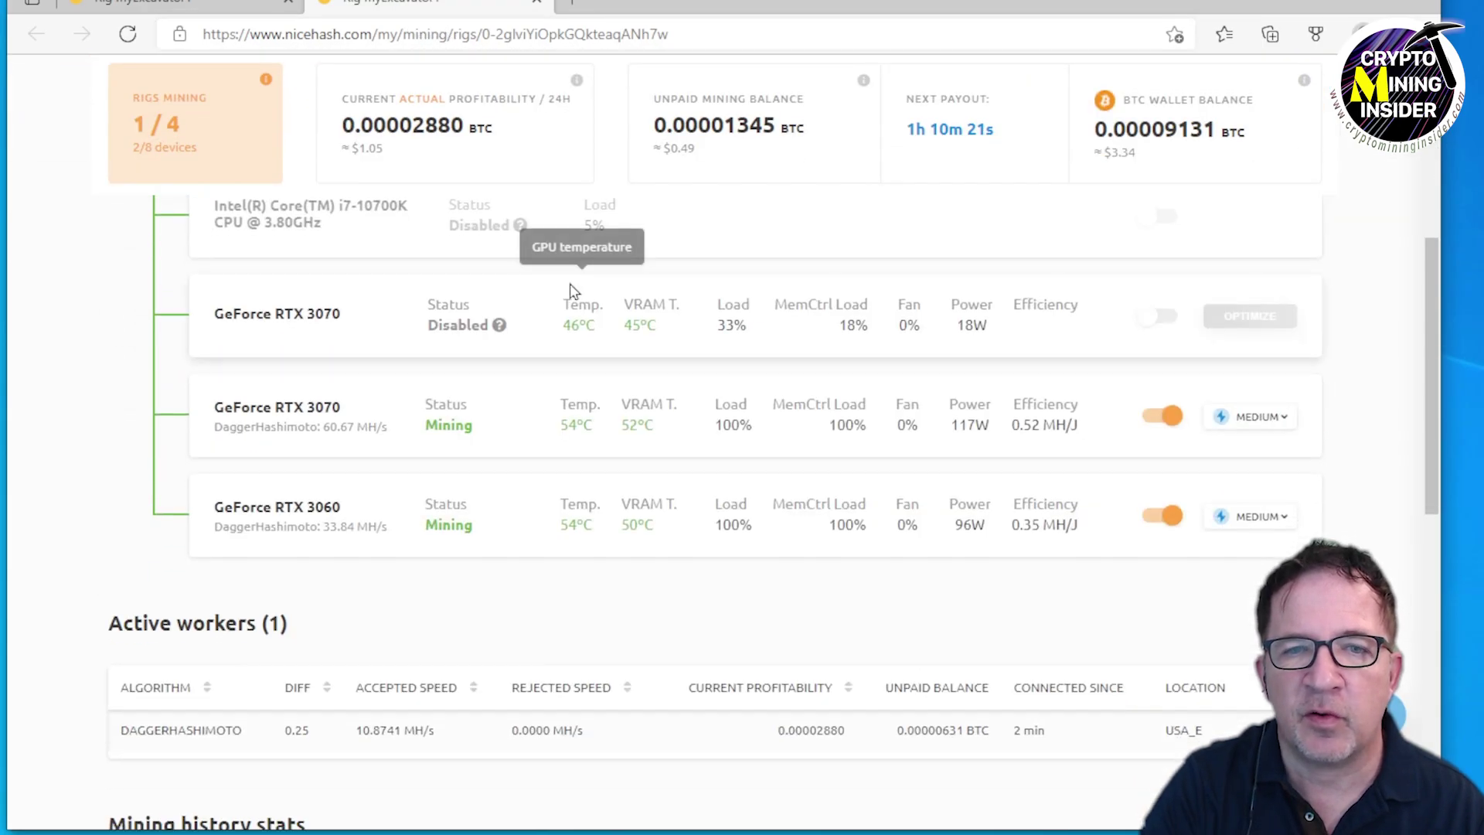
{"action": "scroll", "coordinate": [573, 292], "scroll_direction": "up", "scroll_amount": 2}
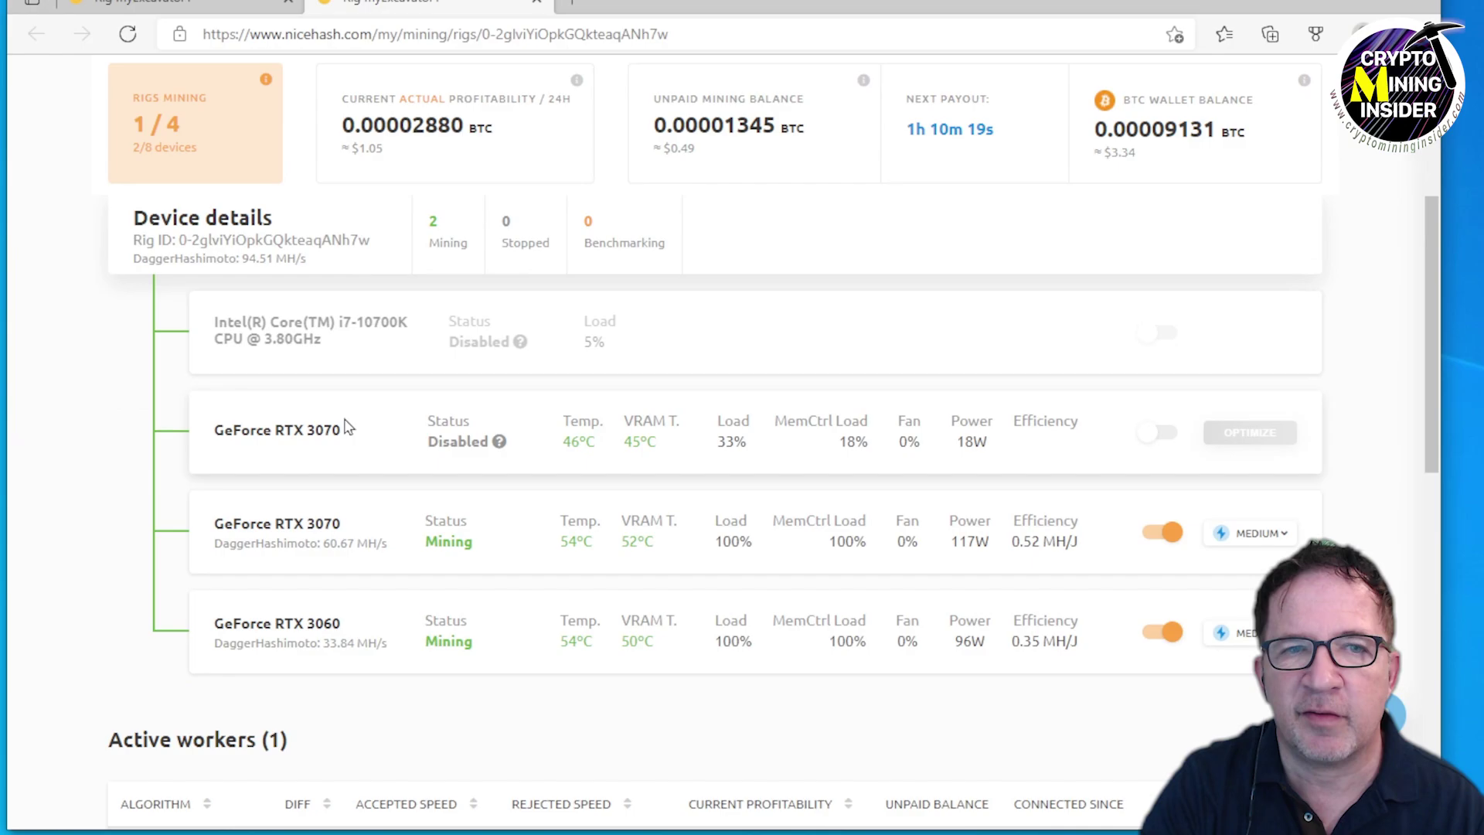
{"action": "scroll", "coordinate": [512, 473], "scroll_direction": "down", "scroll_amount": 2}
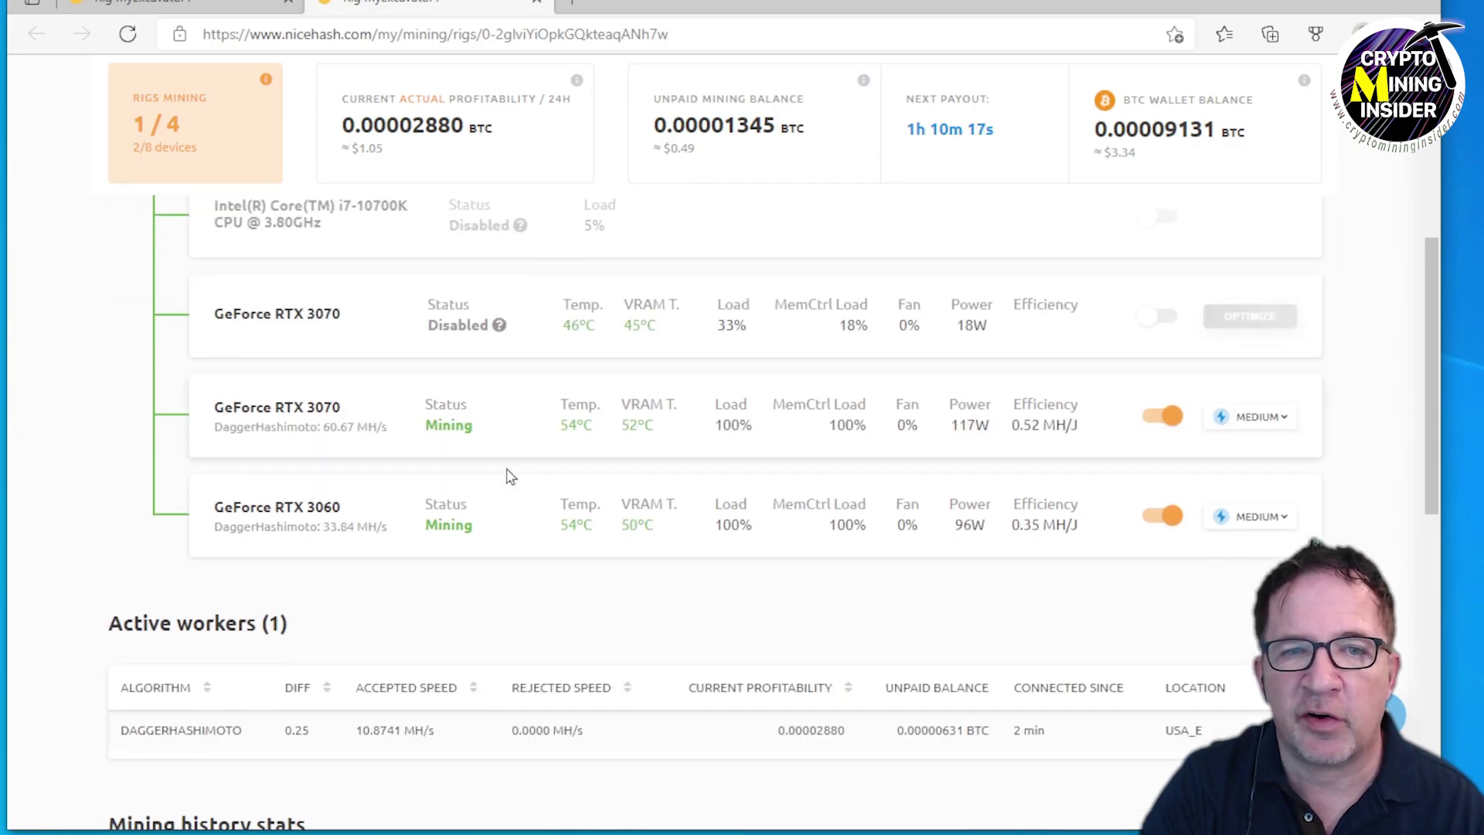
{"action": "scroll", "coordinate": [510, 476], "scroll_direction": "down", "scroll_amount": 2}
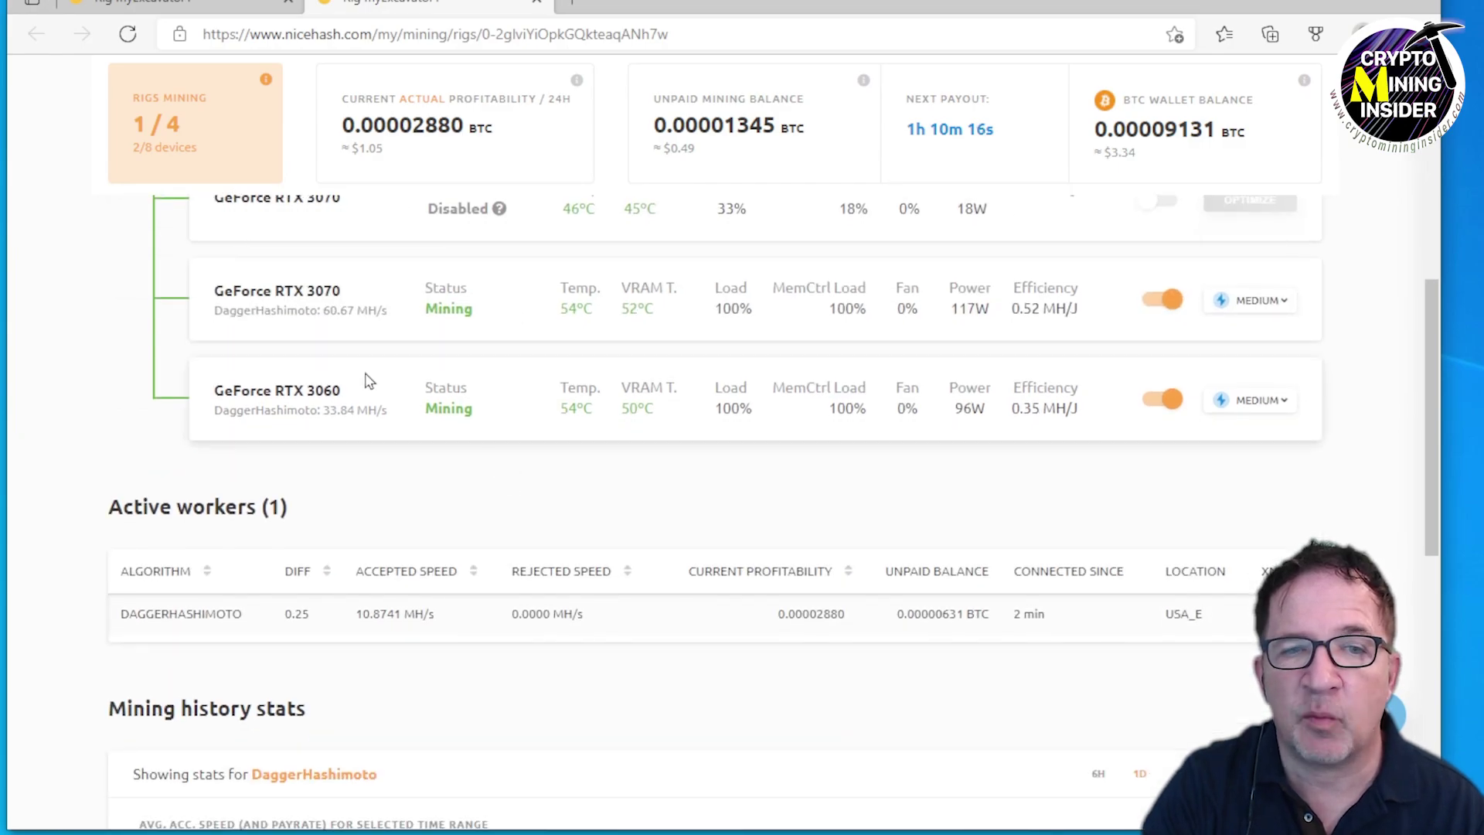
{"action": "left_click", "coordinate": [1255, 400]}
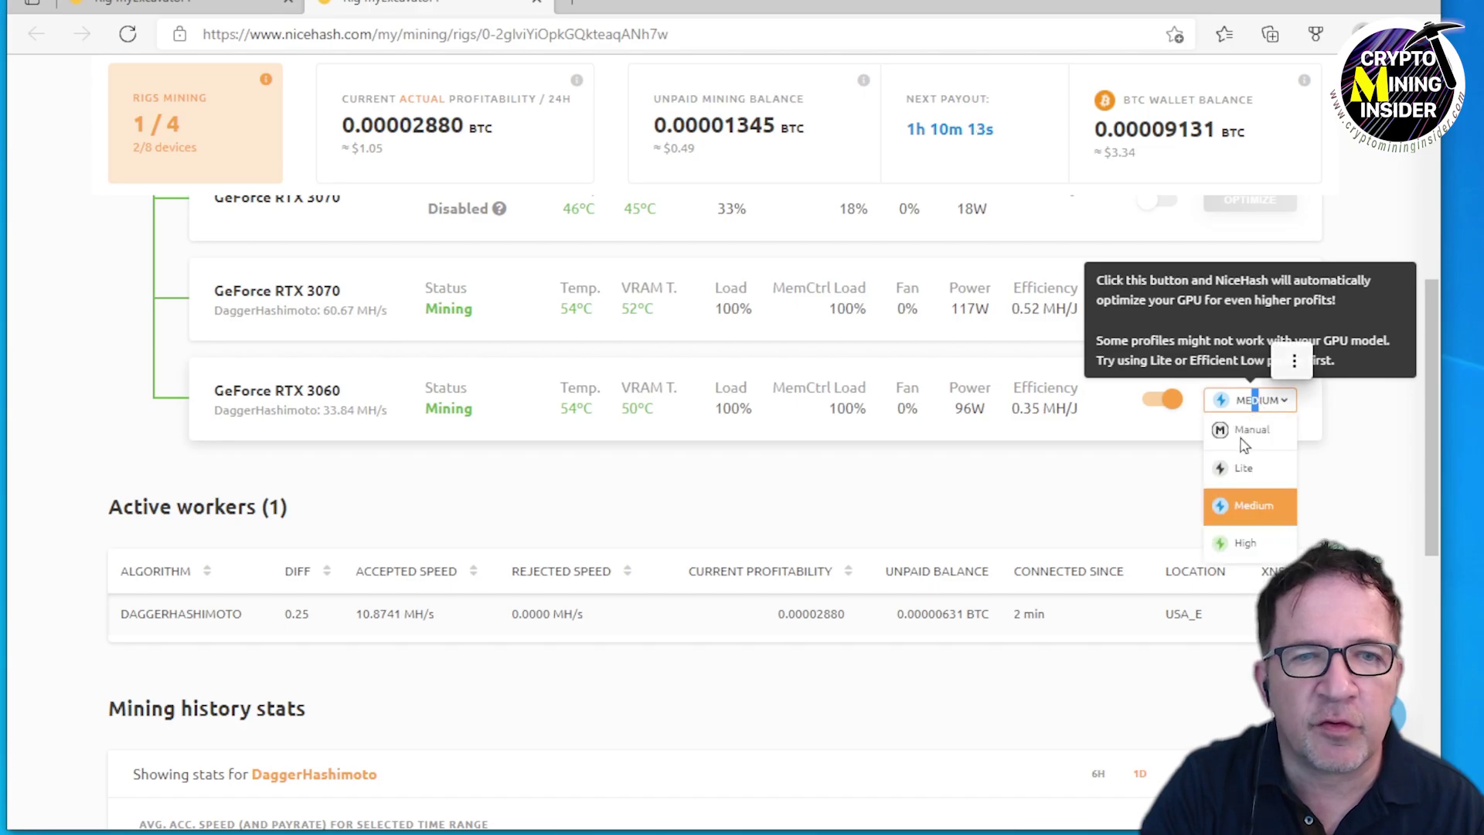
{"action": "left_click", "coordinate": [1248, 430]}
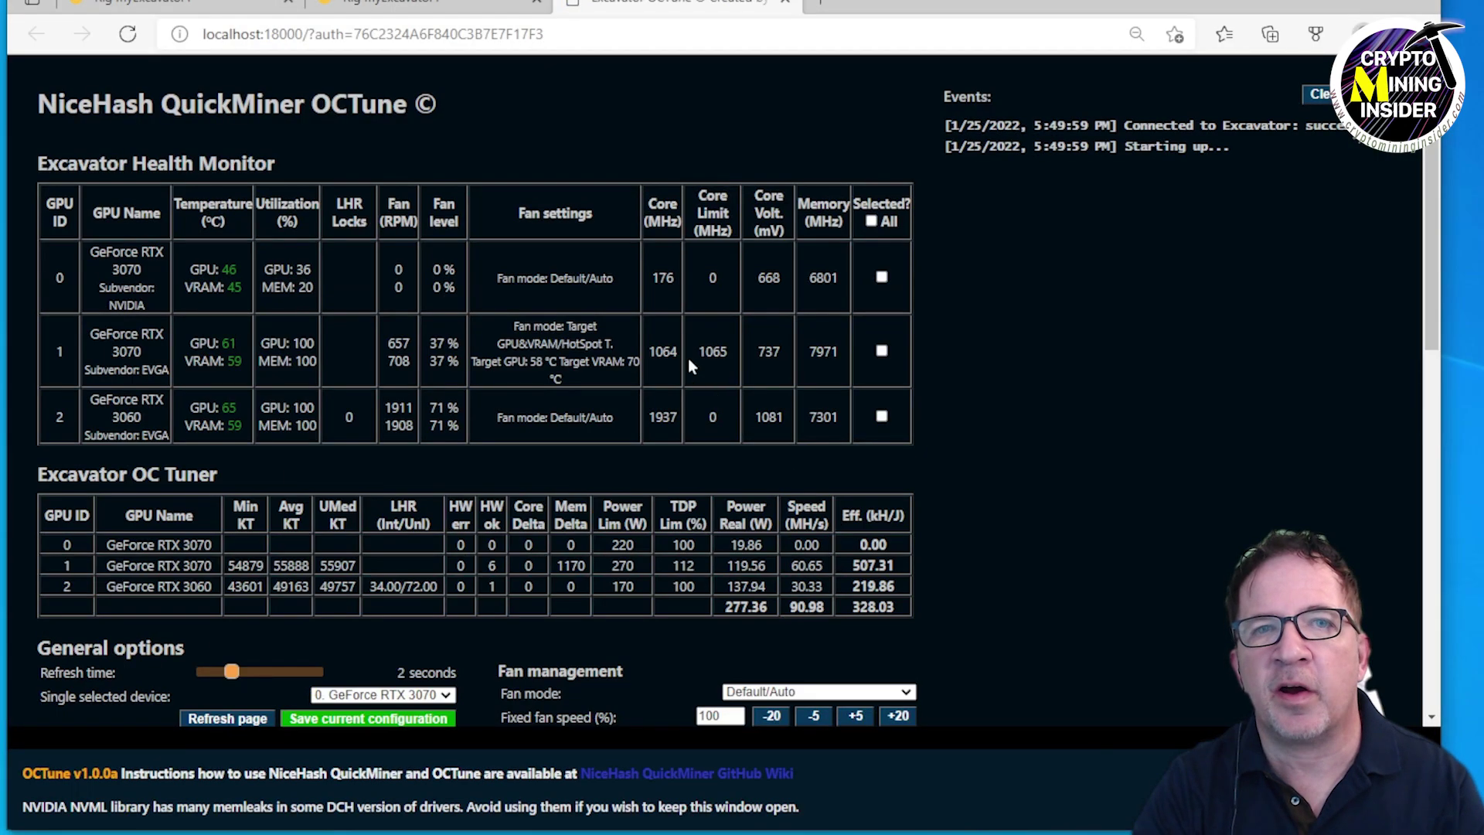
Choose '2. GeForce RTX 3060' as the single selected device and view its 170 W, 7301 memory settings.
{"action": "scroll", "coordinate": [540, 239], "scroll_direction": "down", "scroll_amount": 3}
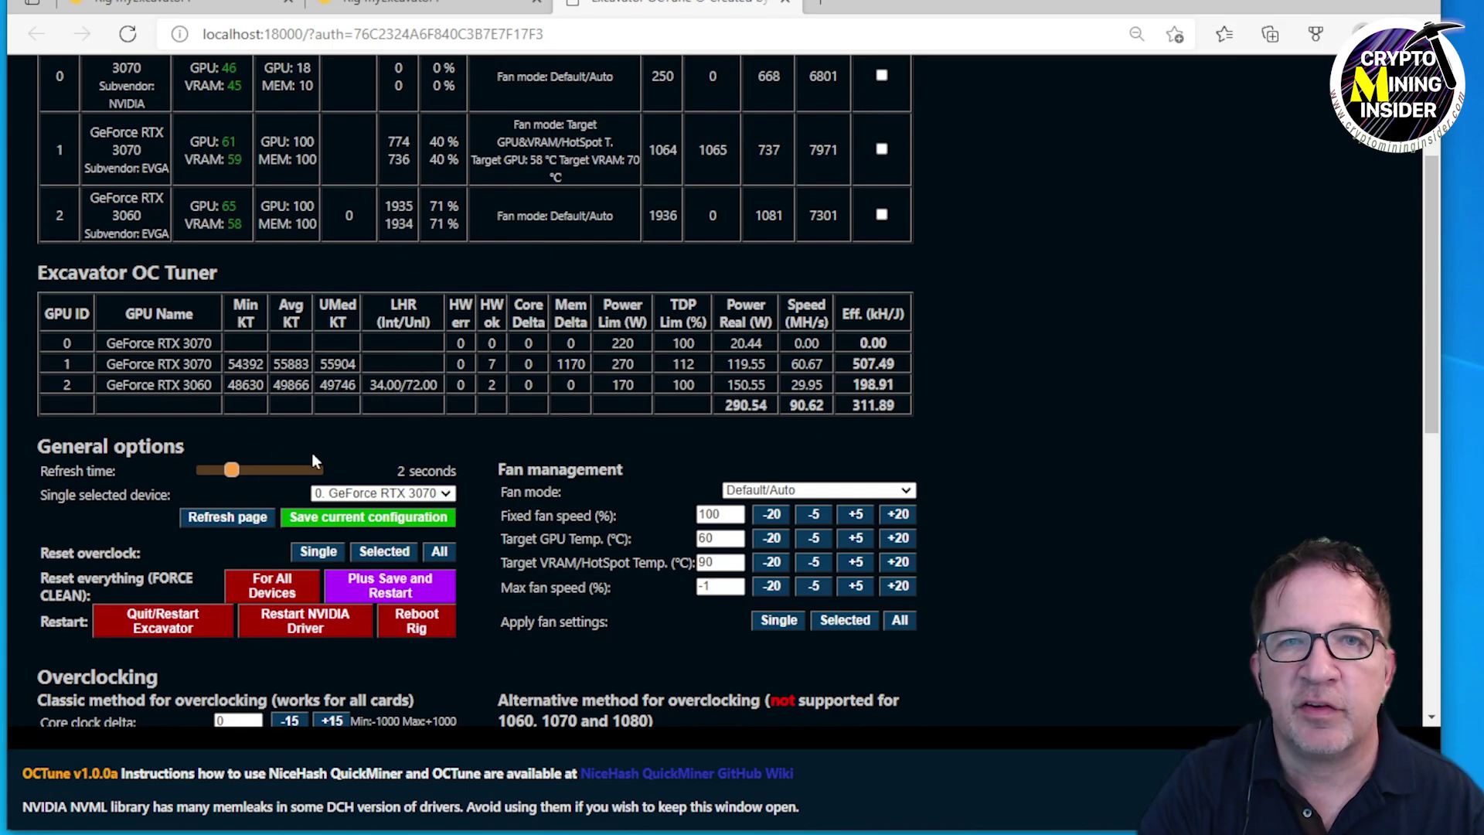
{"action": "left_click", "coordinate": [434, 495]}
{"action": "left_click", "coordinate": [402, 545]}
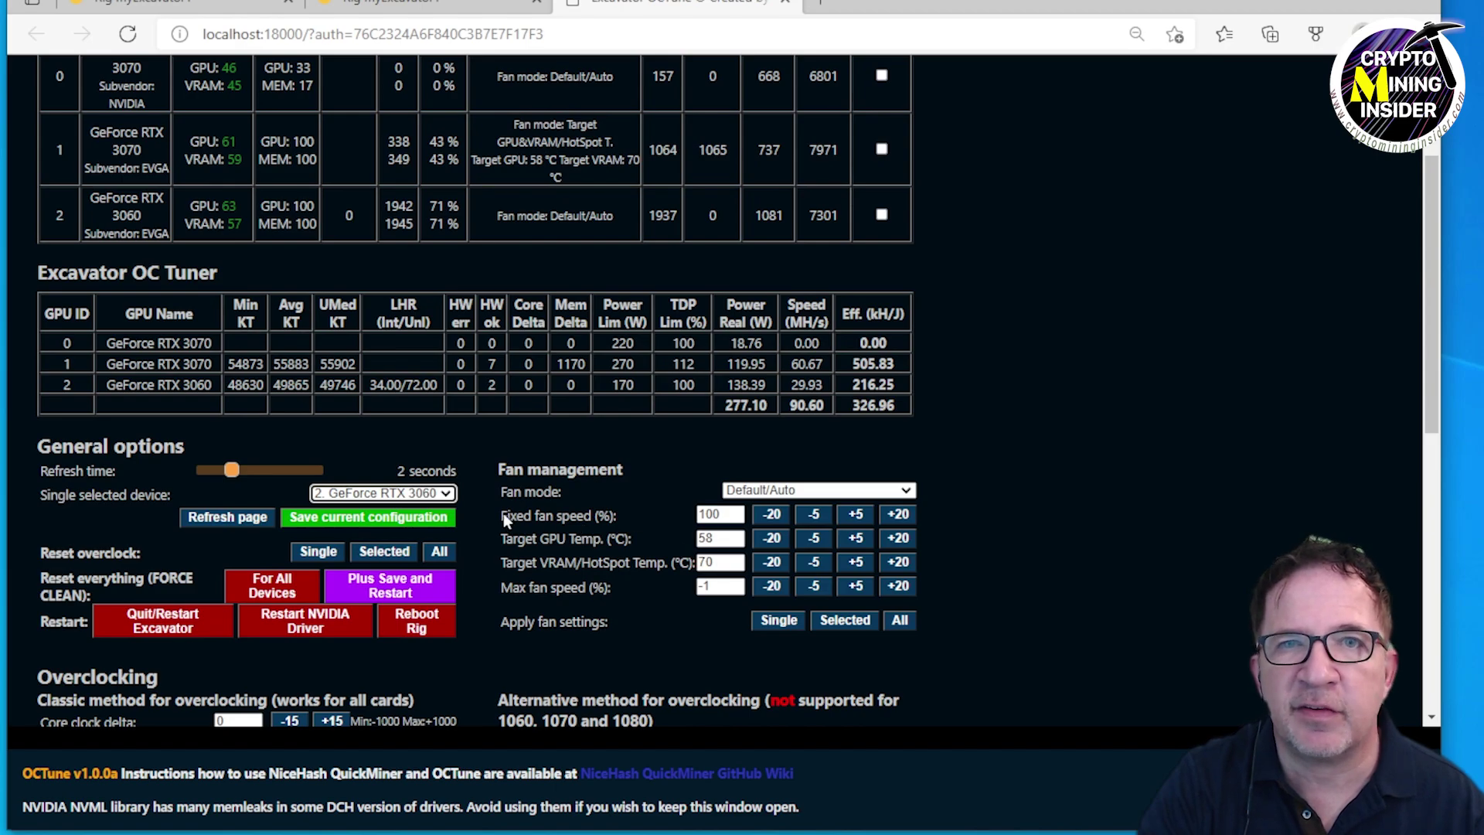
{"action": "scroll", "coordinate": [503, 513], "scroll_direction": "down", "scroll_amount": 3}
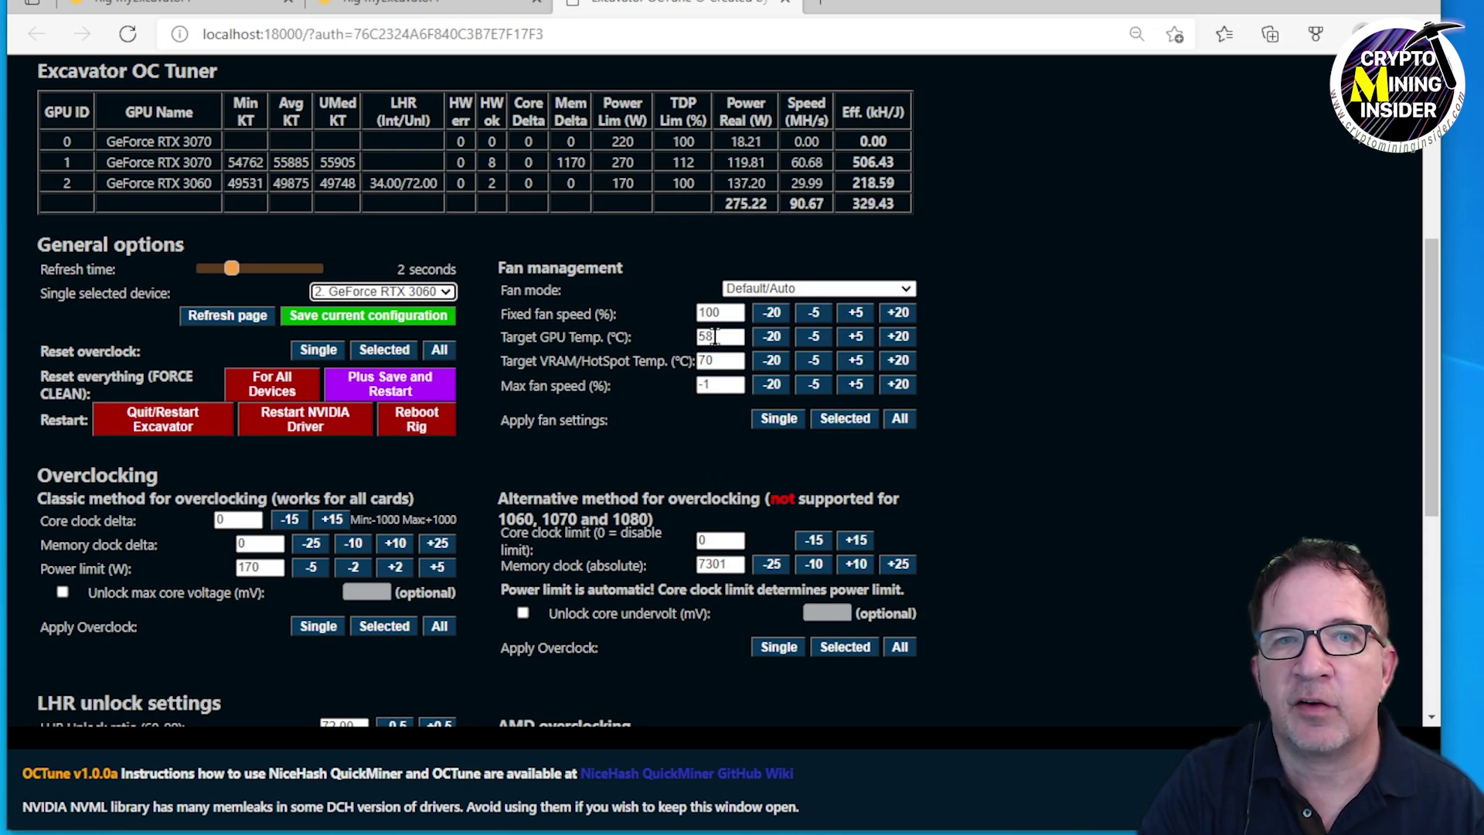
{"action": "scroll", "coordinate": [686, 487], "scroll_direction": "down", "scroll_amount": 3}
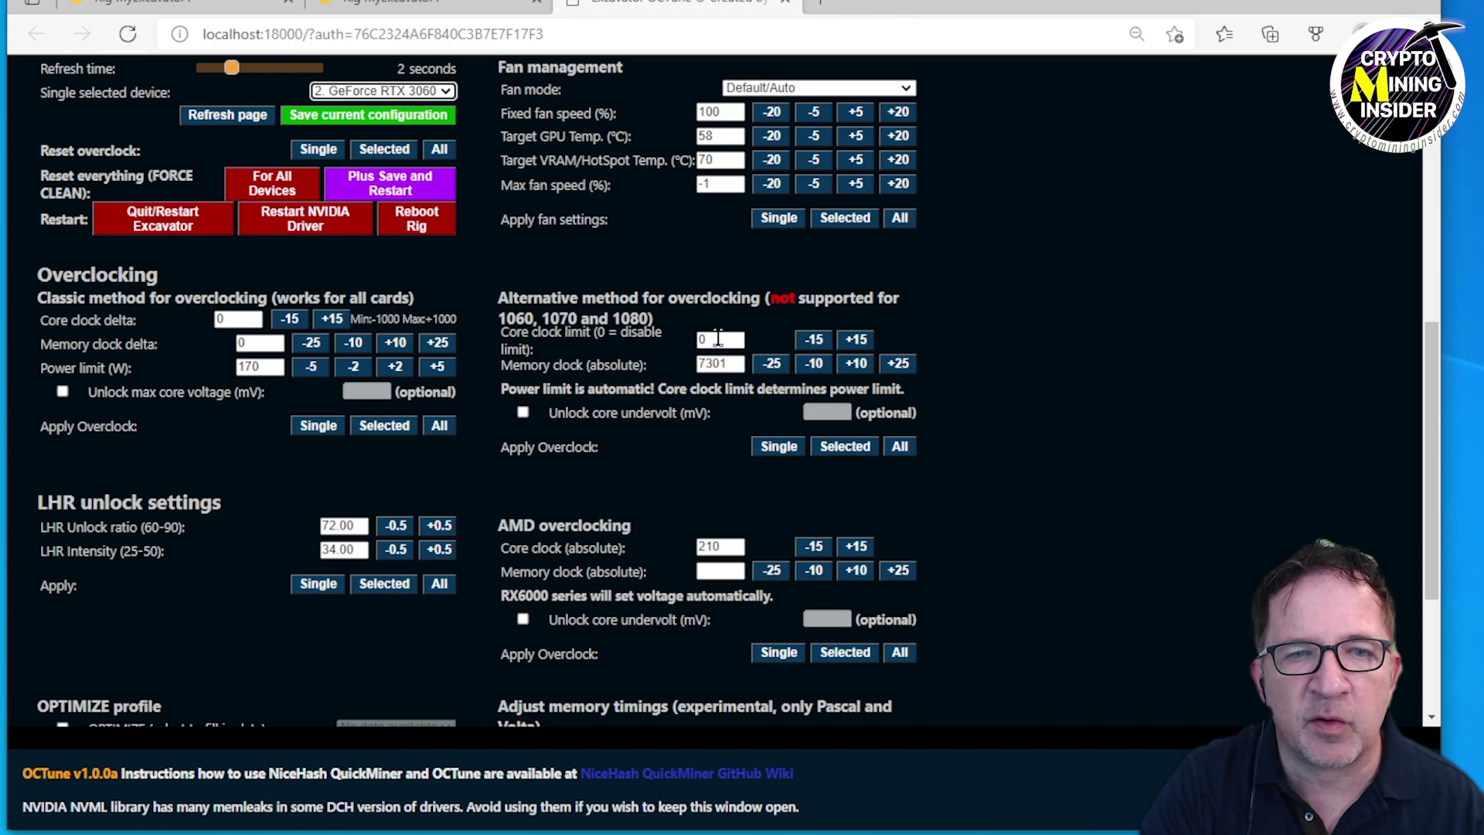
Enter 1525 as the core clock limit, keep memory at 7301, and apply via Single.
{"action": "double_click", "coordinate": [718, 337]}
{"action": "type", "text": "1525"}
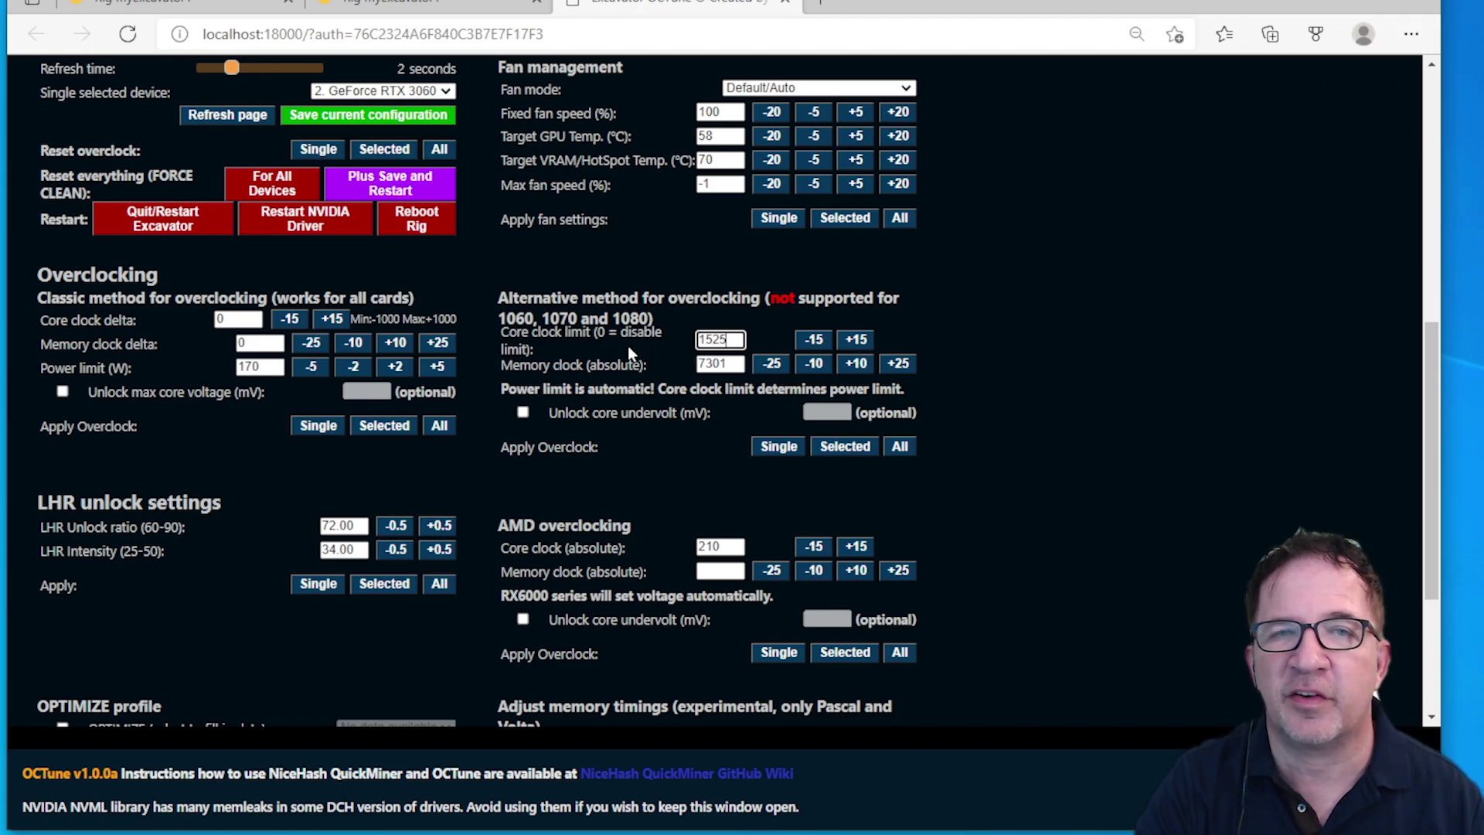
{"action": "double_click", "coordinate": [738, 365]}
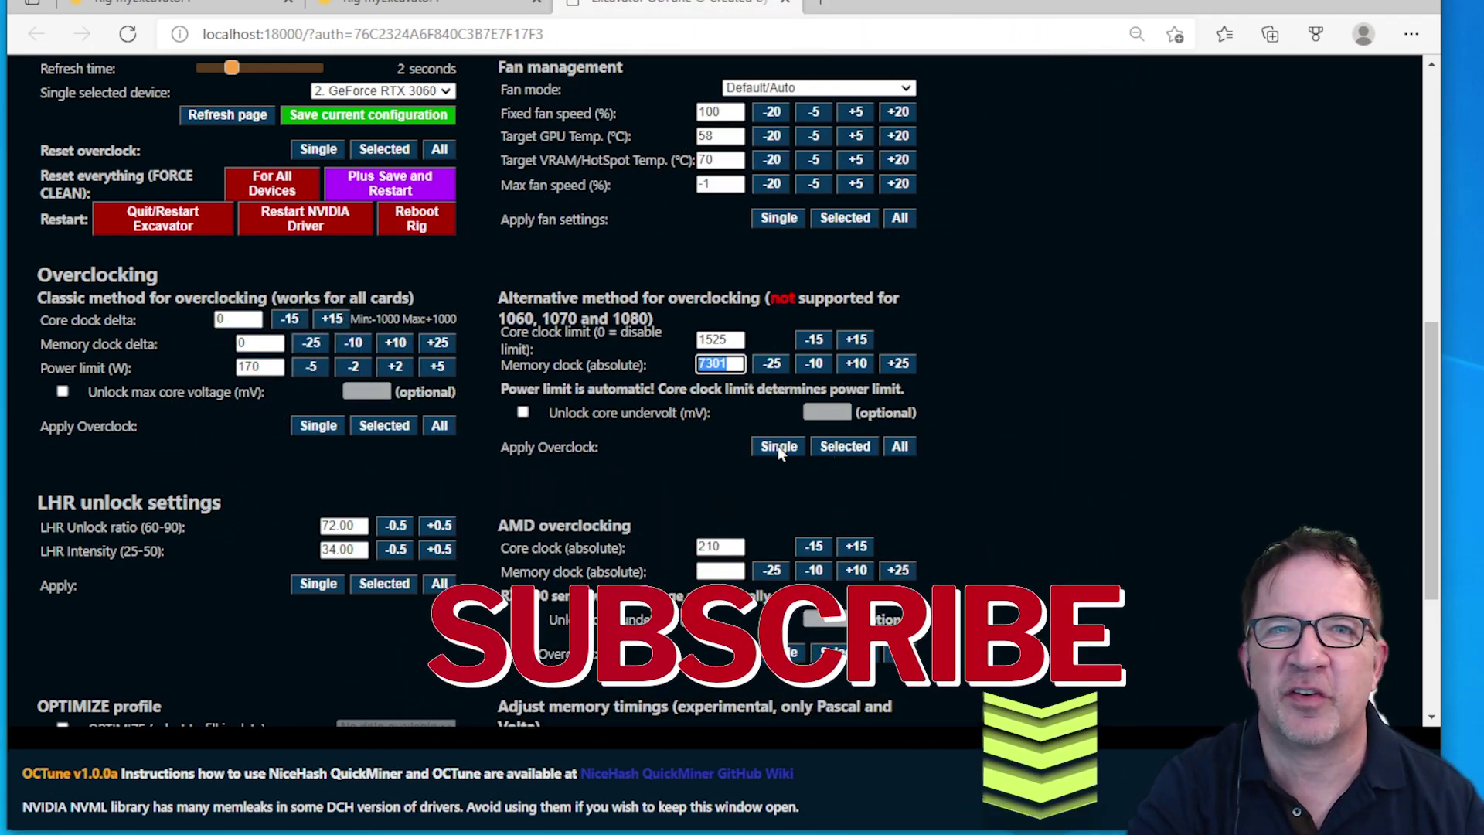
{"action": "left_click", "coordinate": [779, 449]}
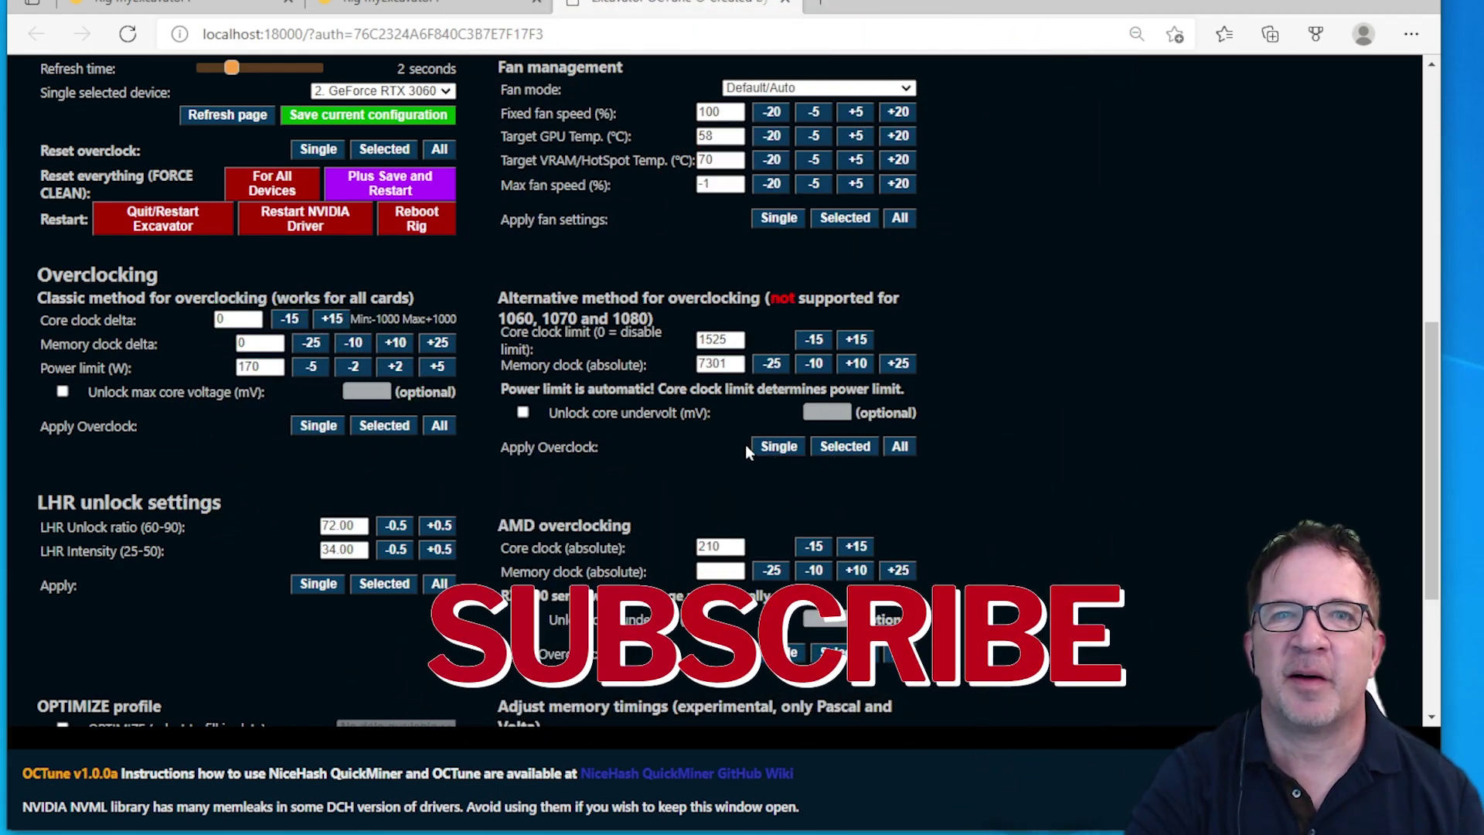